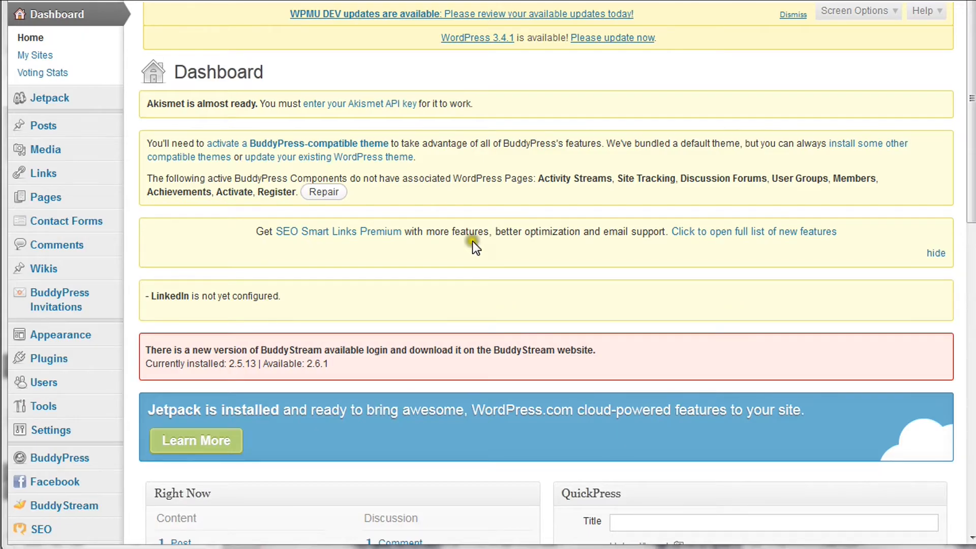
- Open the site's widget management page and remove the Meta widget from the Sidebar area
scroll(472, 241, "down", 5)
mouse_move(100, 65)
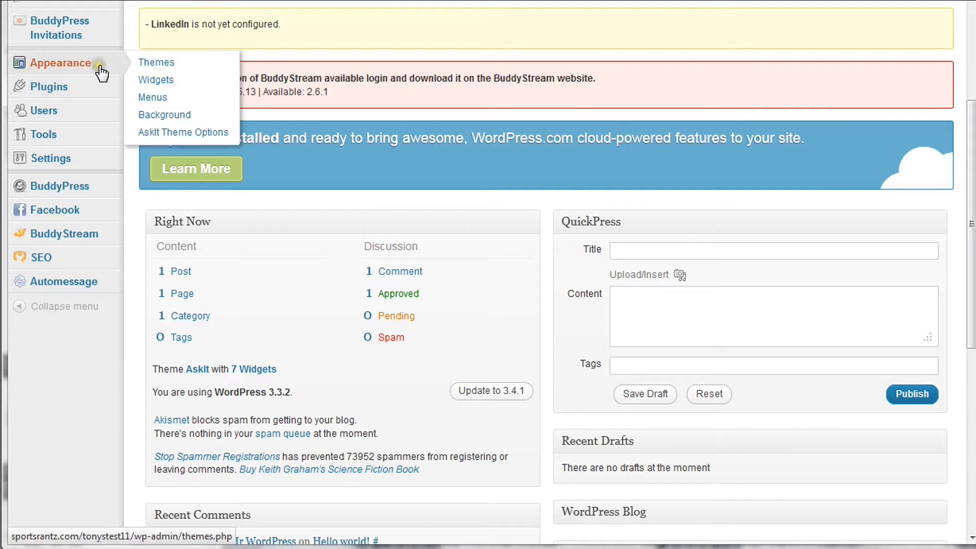
left_click(167, 80)
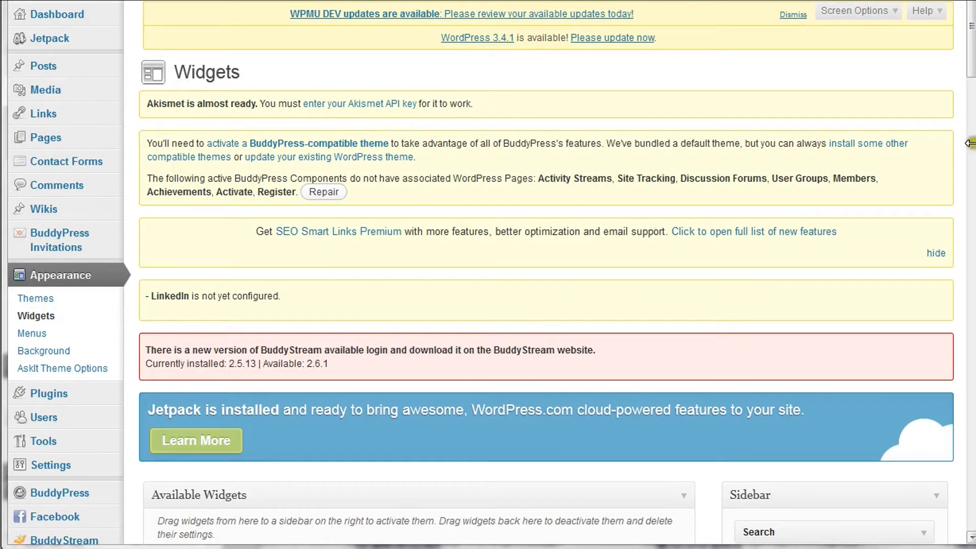
left_click_drag(971, 61, 971, 148)
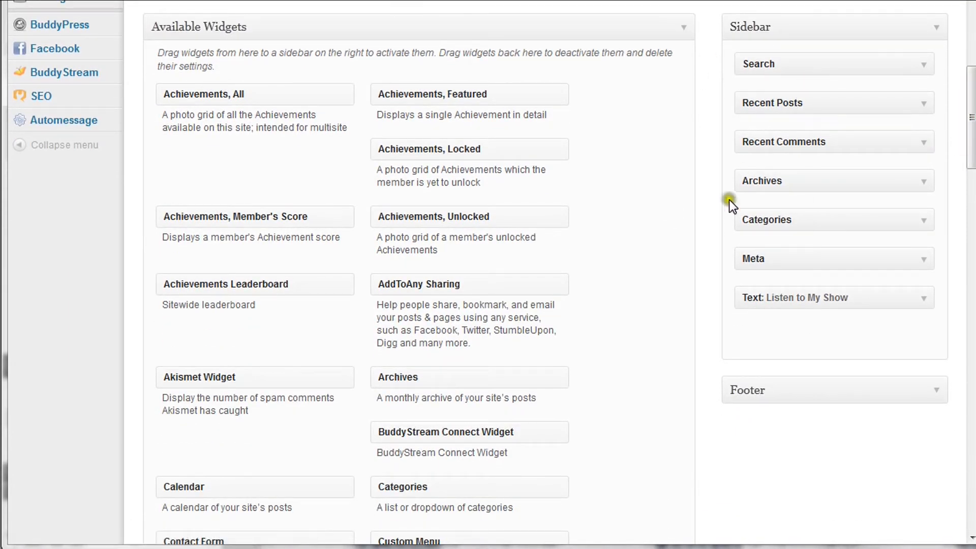
left_click_drag(827, 260, 407, 286)
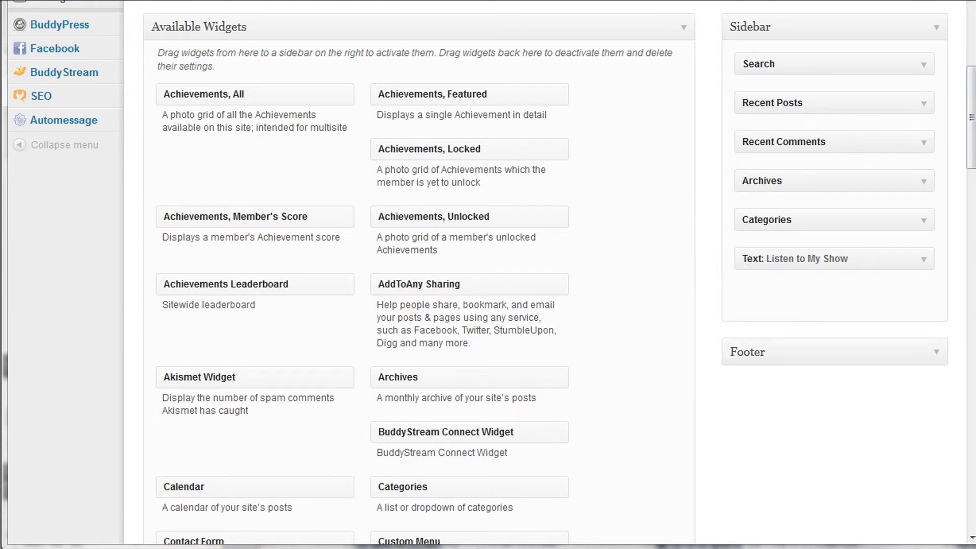
- Add the Facebook Like Box widget to the end of the Sidebar area, below the Listen to My Show text widget
left_click(973, 92)
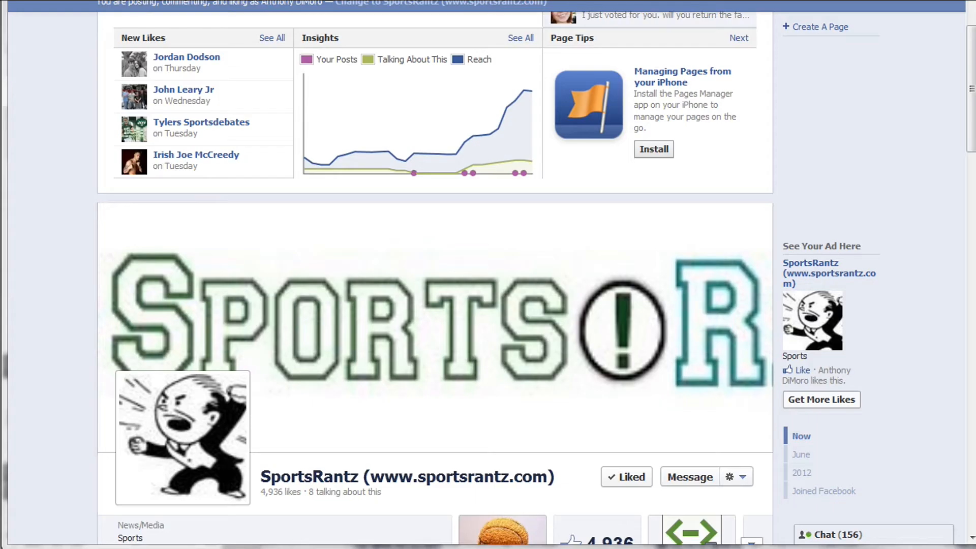
scroll(691, 341, "down", 5)
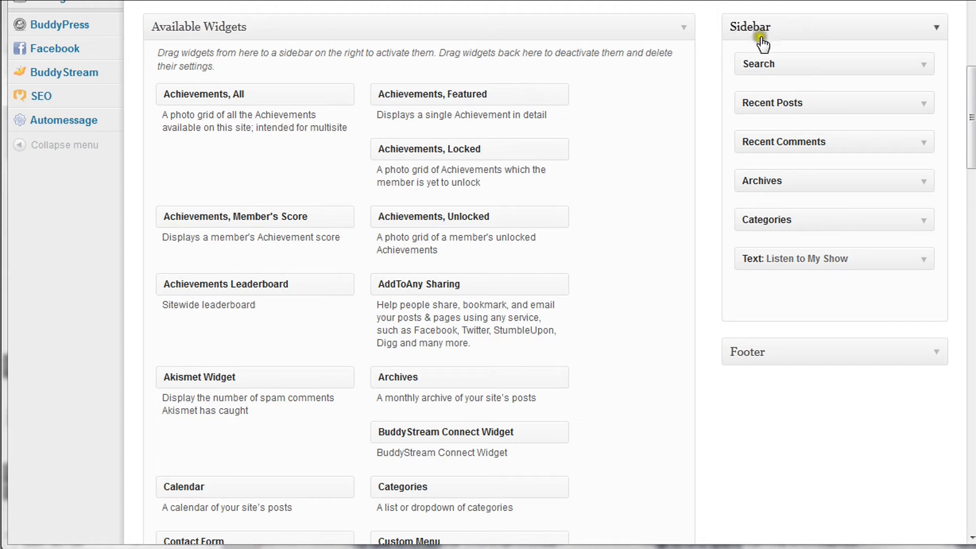
scroll(462, 309, "down", 5)
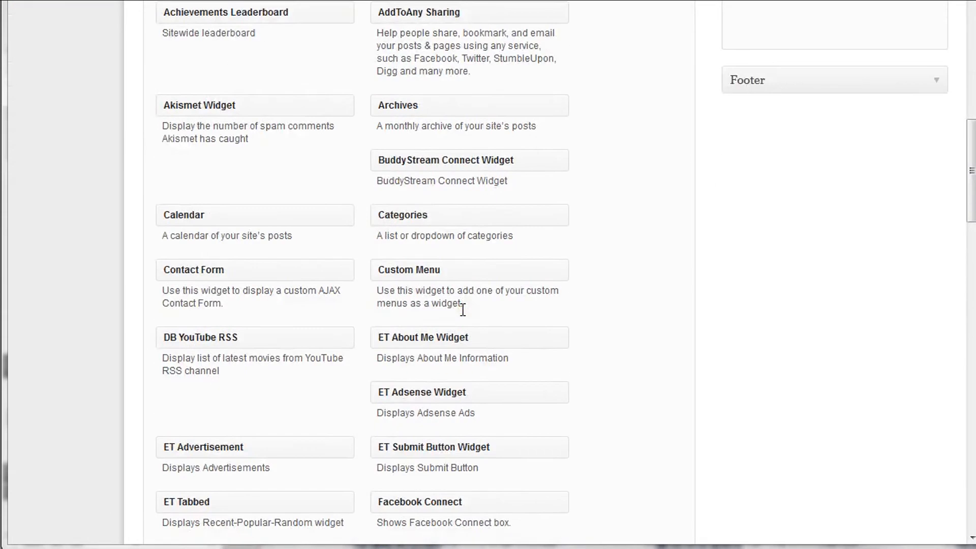
scroll(463, 309, "down", 3)
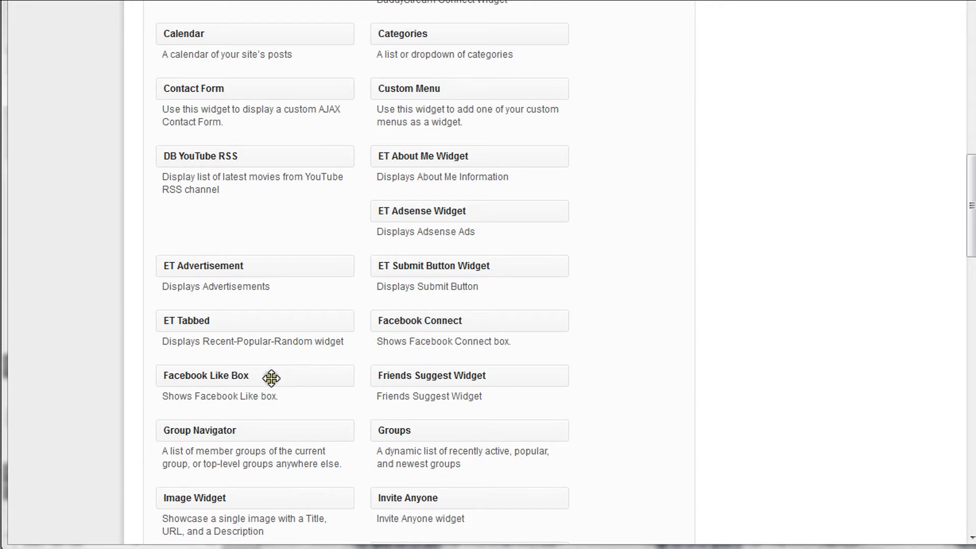
left_click(225, 379)
left_click_drag(225, 380, 805, 395)
scroll(758, 319, "up", 10)
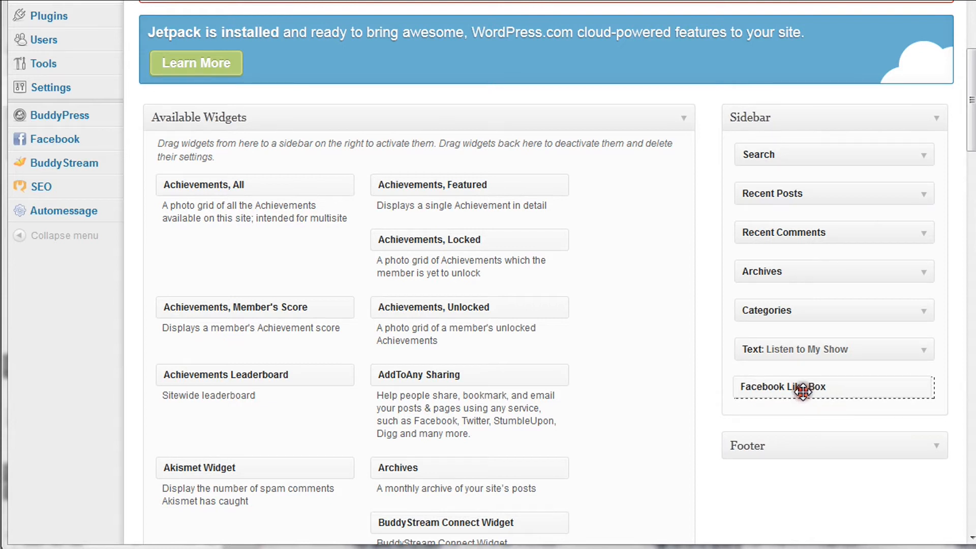
scroll(823, 407, "down", 1)
scroll(823, 408, "down", 3)
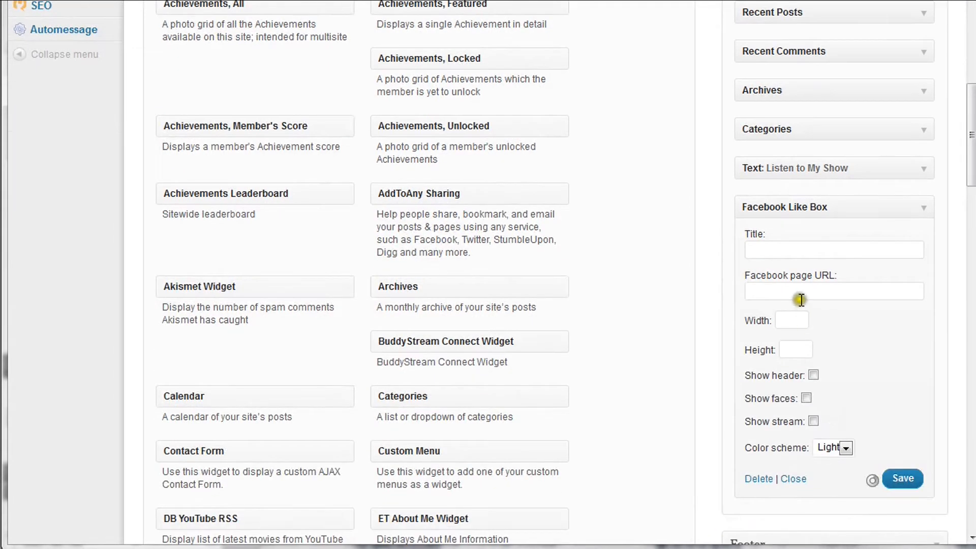
- Set the Facebook Like Box title to "Like Us on Facebook"
left_click(806, 253)
type("L")
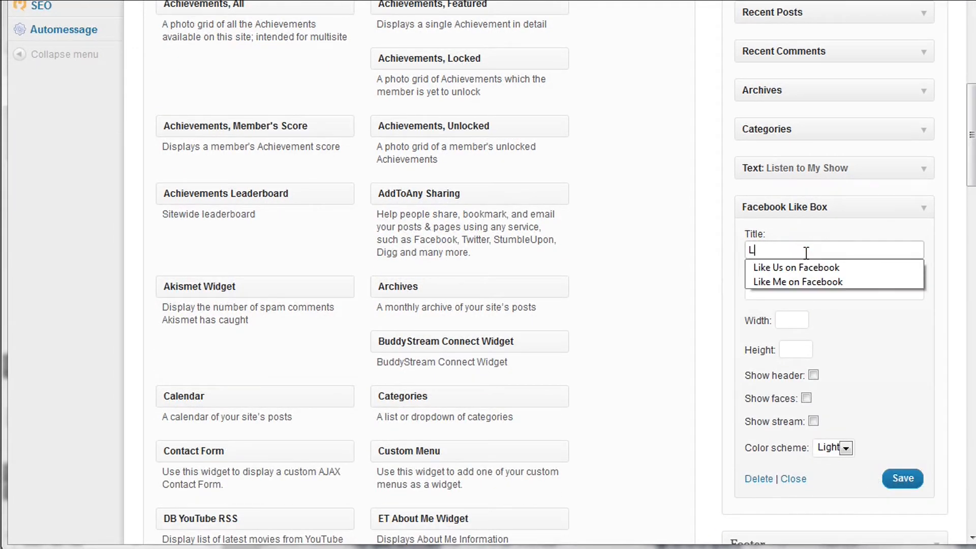
type("ike Us on Fac")
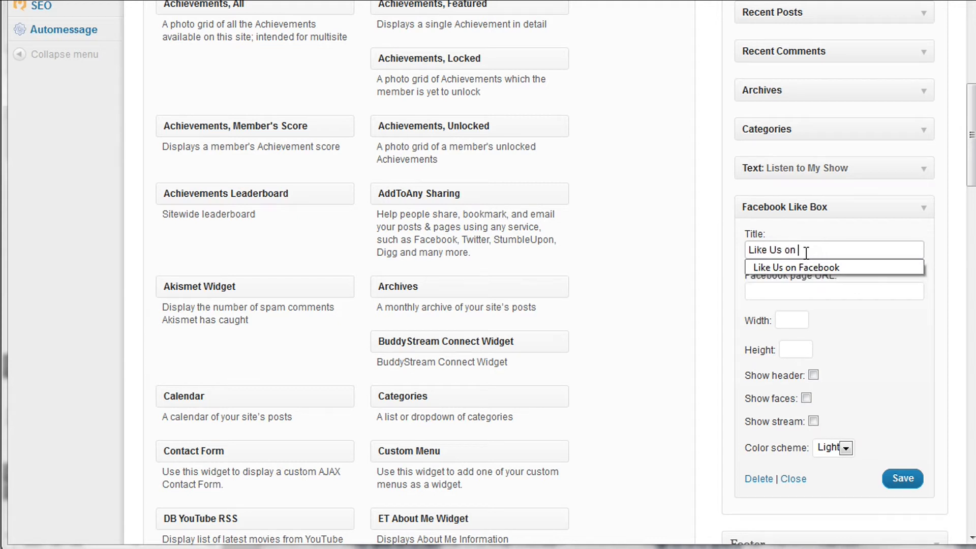
left_click(818, 262)
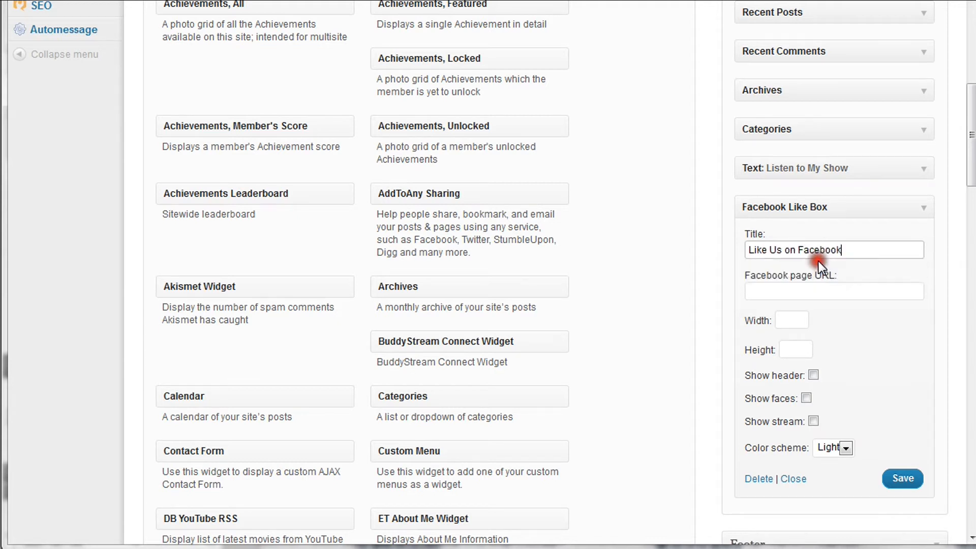
left_click(893, 290)
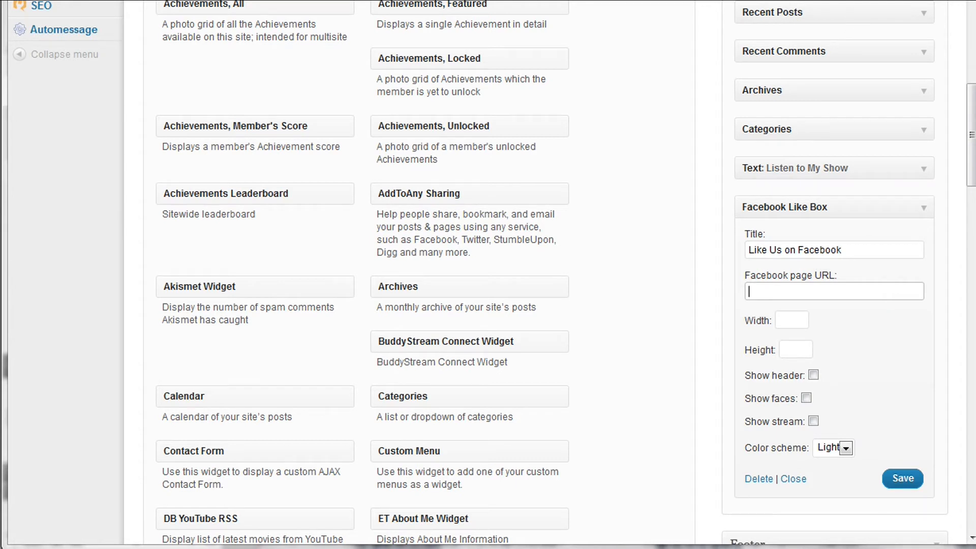
key("ctrl+Tab")
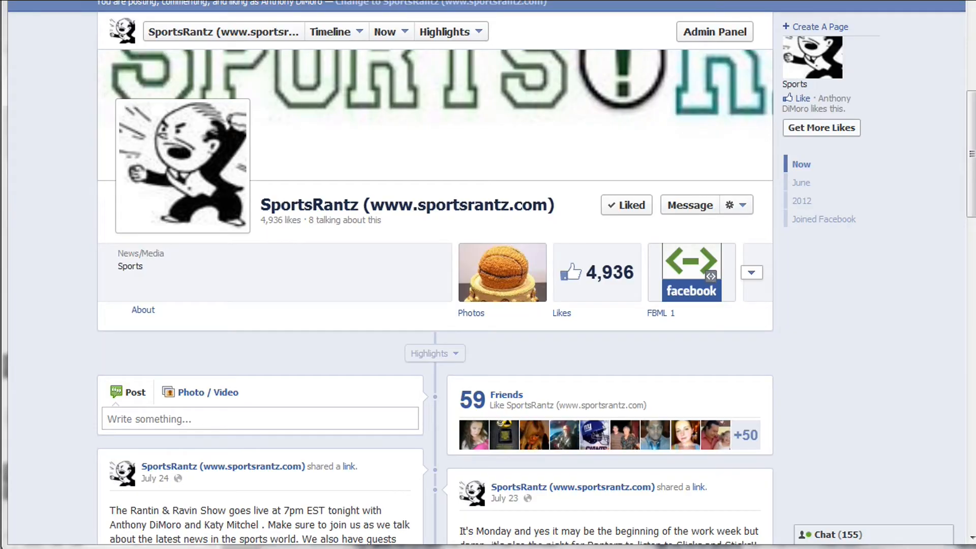
right_click(268, 1)
key("Escape")
key("ctrl+Tab")
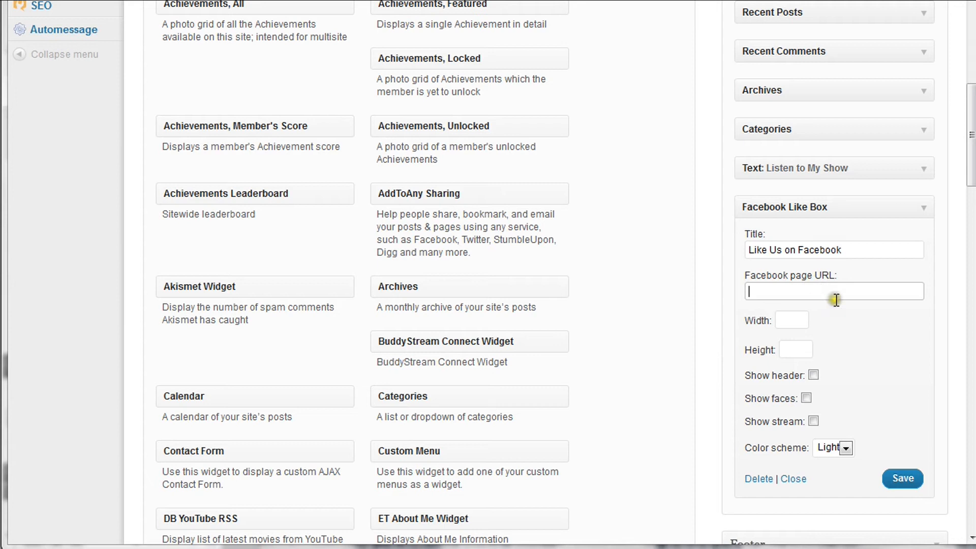
type("http://www.facebook.com/SportsRantz")
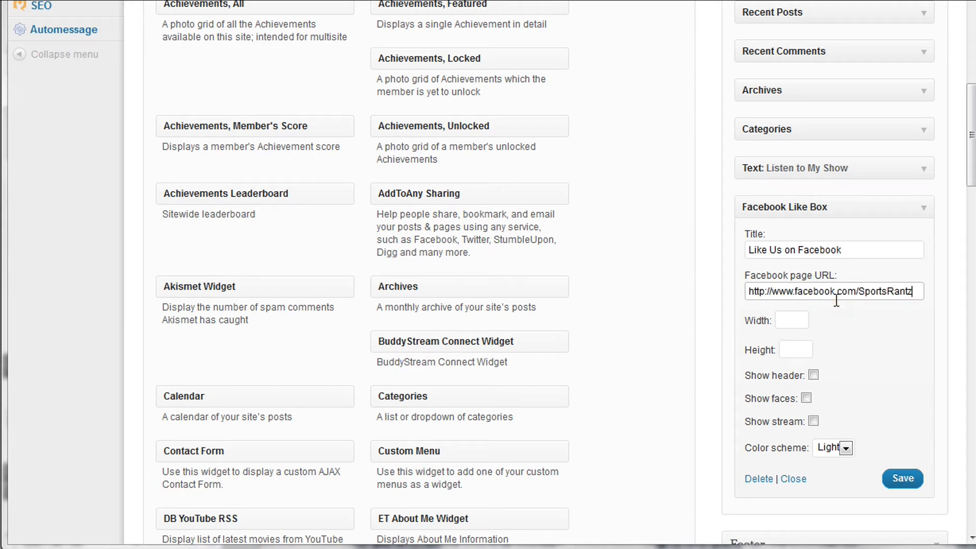
- Keep the Light color scheme, enable the Like Box's header, faces and stream, then save and collapse the widget
left_click(857, 352)
scroll(858, 352, "down", 3)
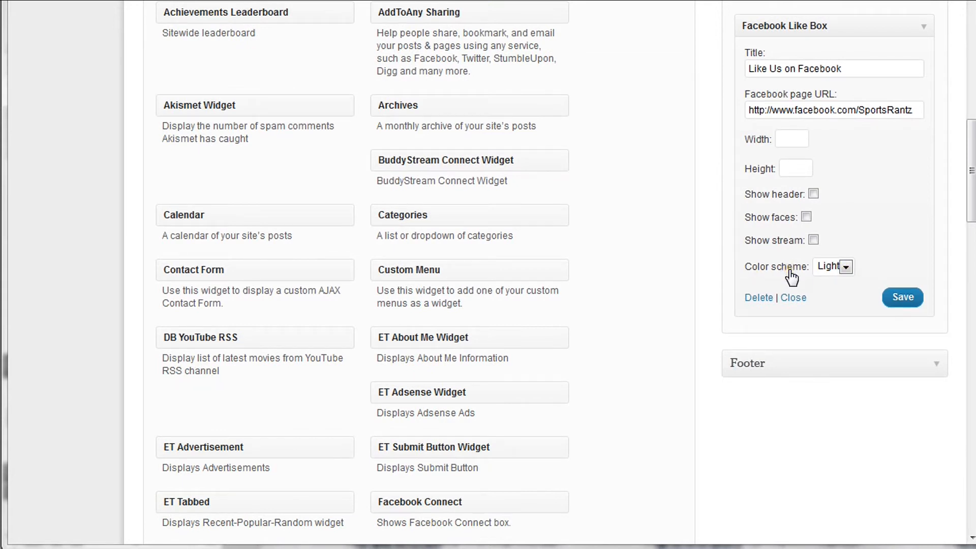
left_click(847, 267)
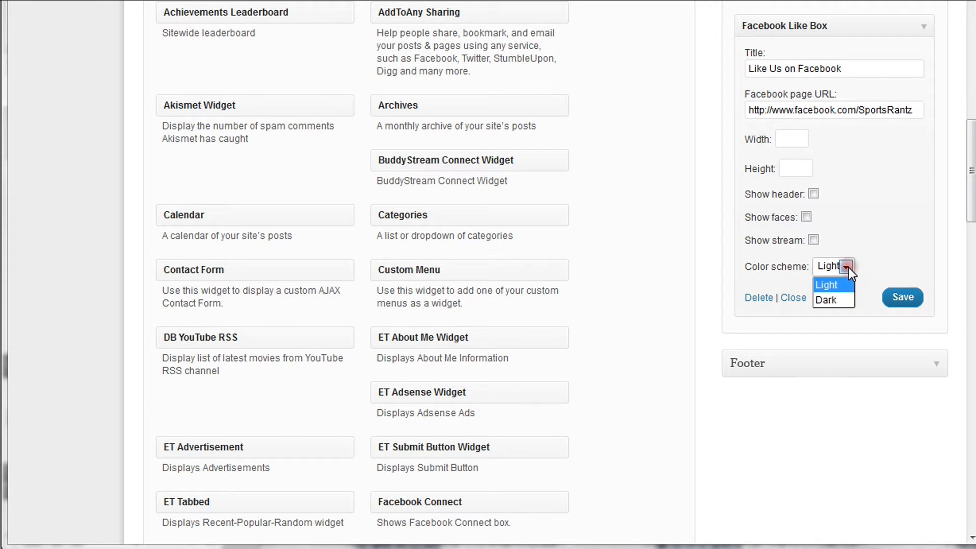
left_click(867, 247)
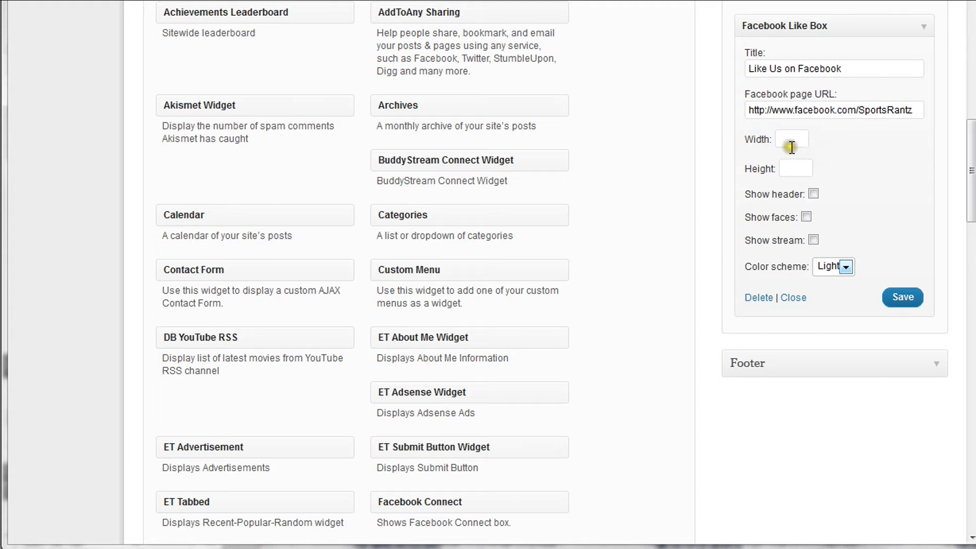
left_click(814, 195)
left_click(813, 241)
left_click(904, 299)
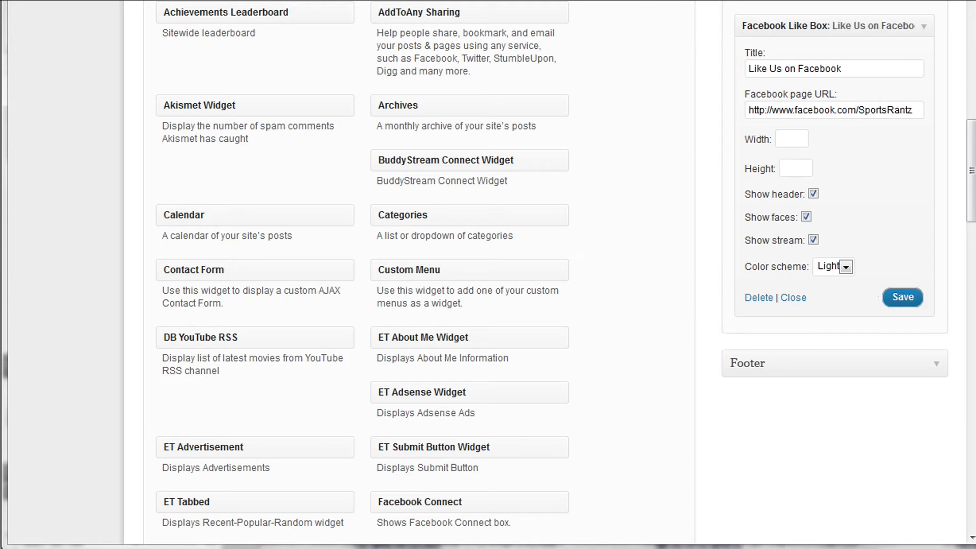
left_click(923, 26)
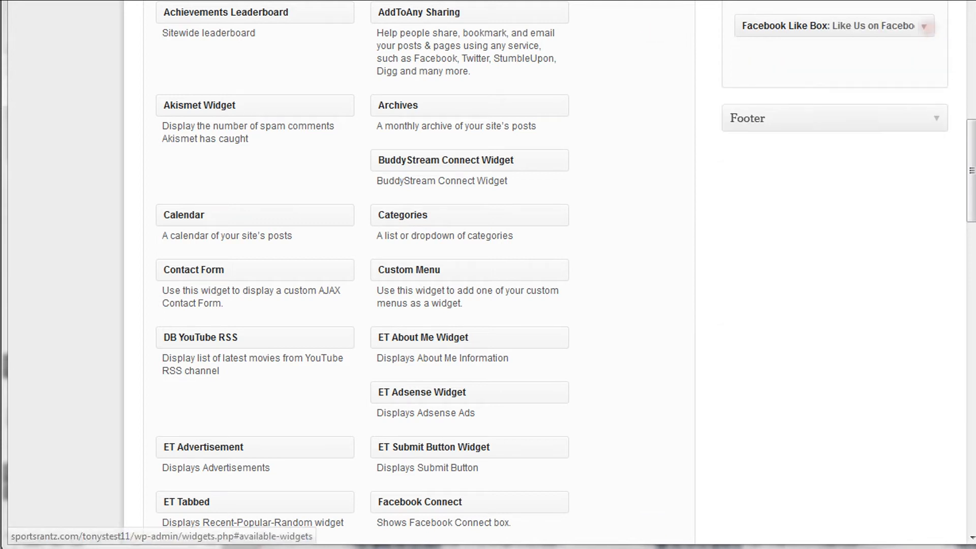
- Reload the live site and examine the Facebook Like Box and its post stream at the end of the sidebar
key("ctrl+Tab")
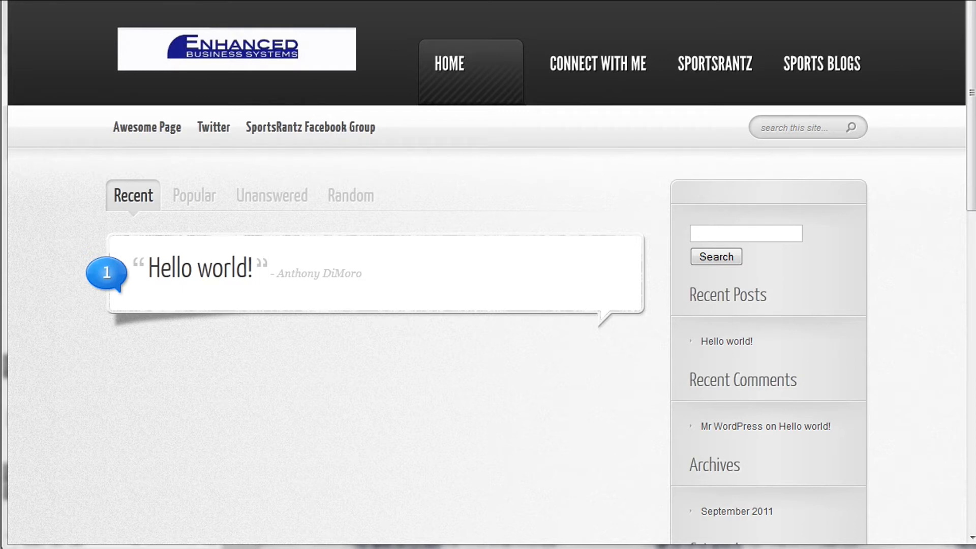
key("F5")
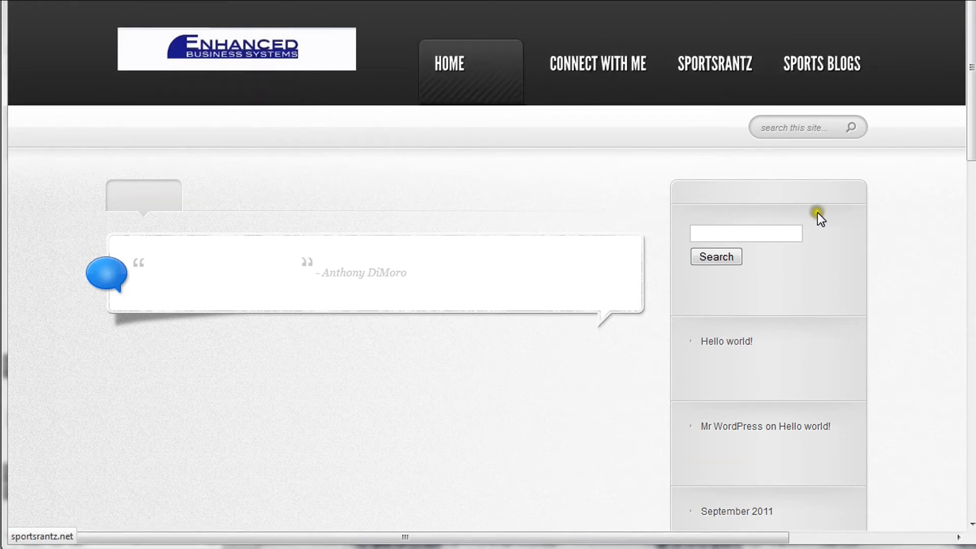
scroll(818, 215, "down", 7)
scroll(819, 222, "down", 8)
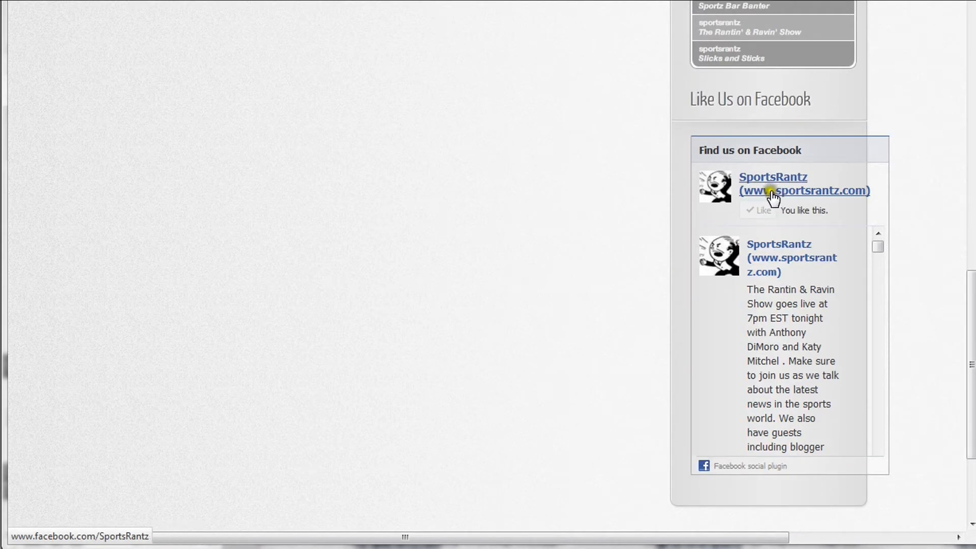
left_click_drag(874, 243, 855, 447)
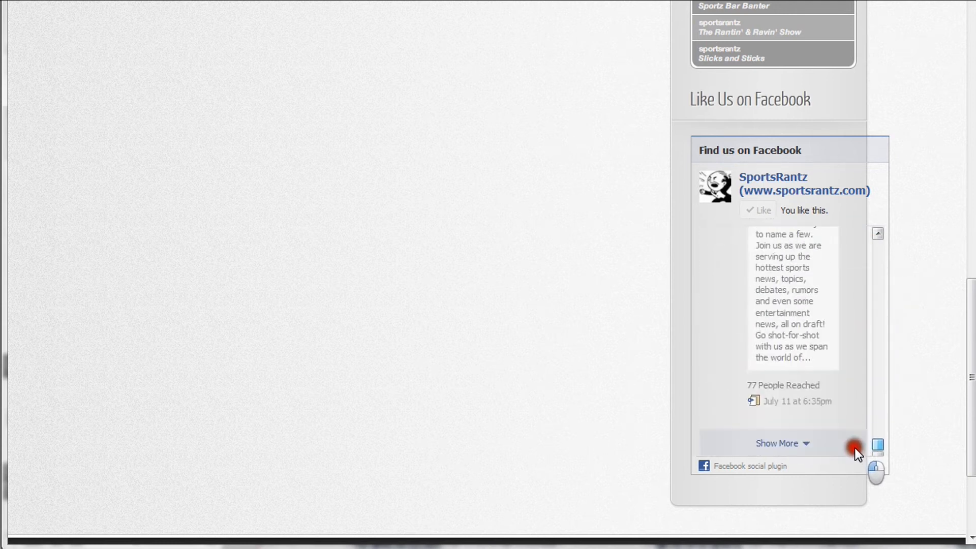
scroll(792, 201, "up", 8)
scroll(792, 204, "up", 8)
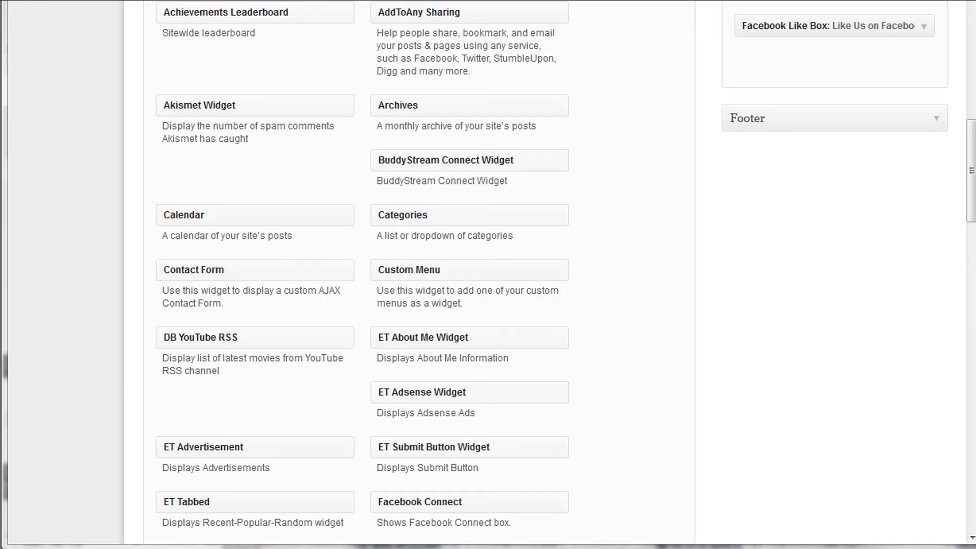
- Add the Twitter Widget Pro widget to the Sidebar area directly below the Facebook Like Box
scroll(825, 236, "up", 4)
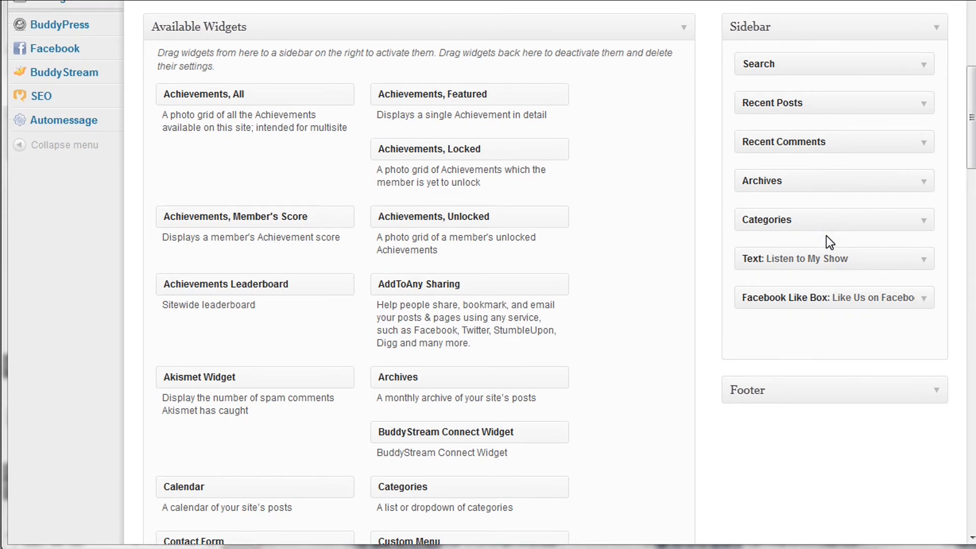
left_click(795, 234)
scroll(579, 251, "down", 15)
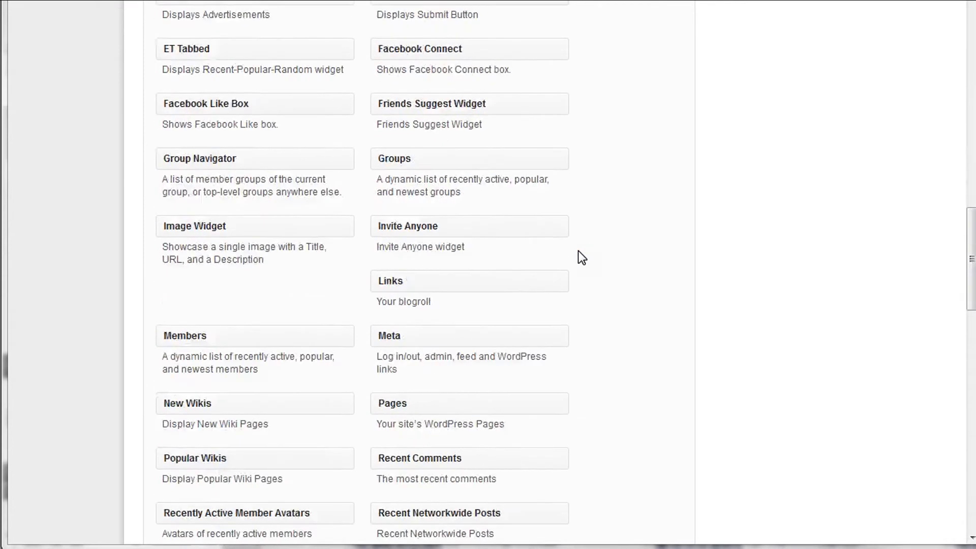
scroll(582, 257, "down", 4)
scroll(579, 254, "down", 6)
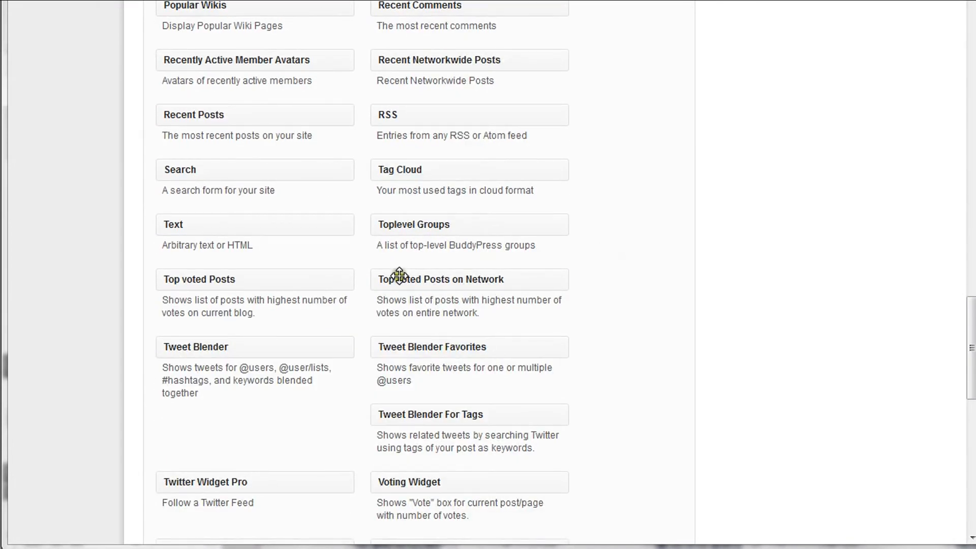
scroll(387, 305, "down", 2)
left_click_drag(277, 396, 793, 317)
scroll(793, 334, "up", 15)
scroll(793, 316, "up", 6)
left_click_drag(804, 294, 846, 244)
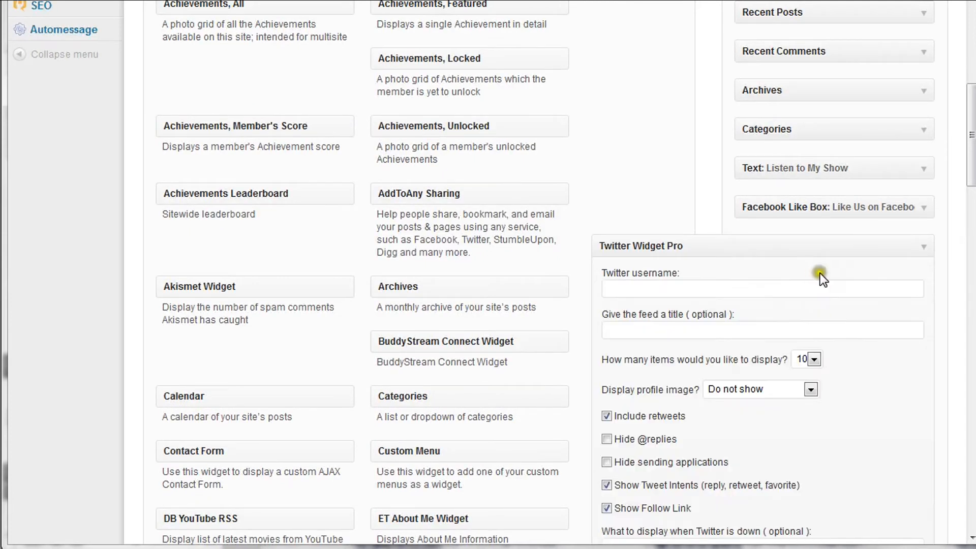
- Set the Twitter username in Twitter Widget Pro to sportsrantz
left_click(765, 282)
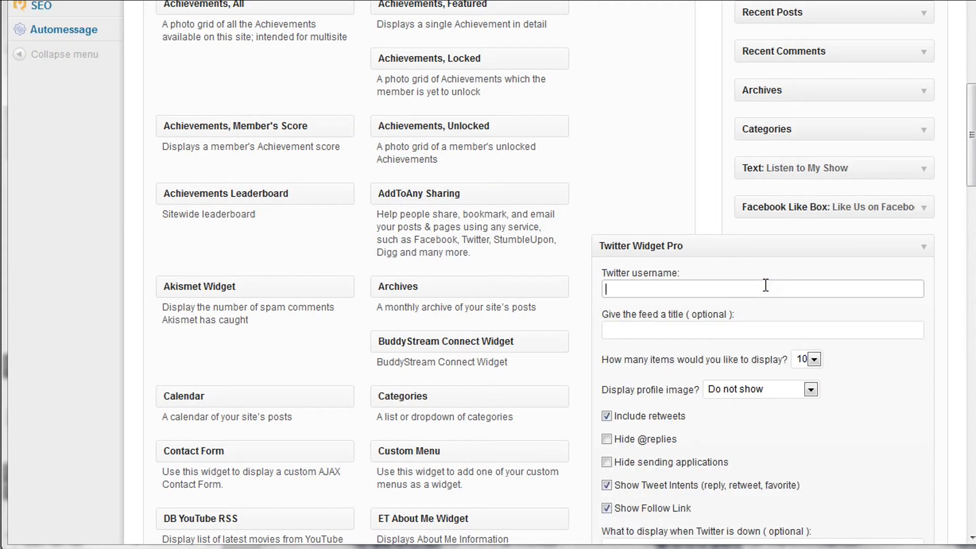
type("sport")
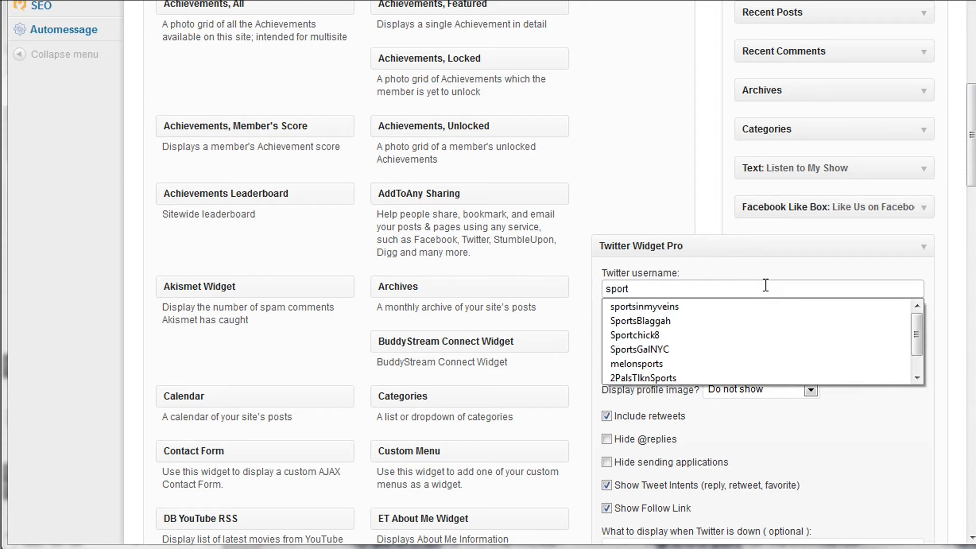
type("srantz")
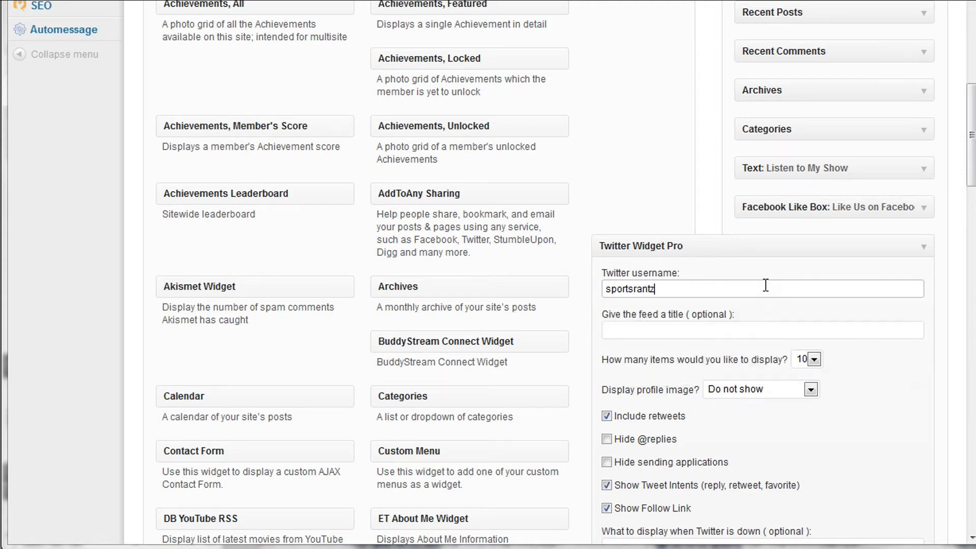
left_click(608, 289)
left_click(614, 290)
- Title the Twitter Widget Pro feed My Tweets and set the number of displayed items to 5
left_click(671, 330)
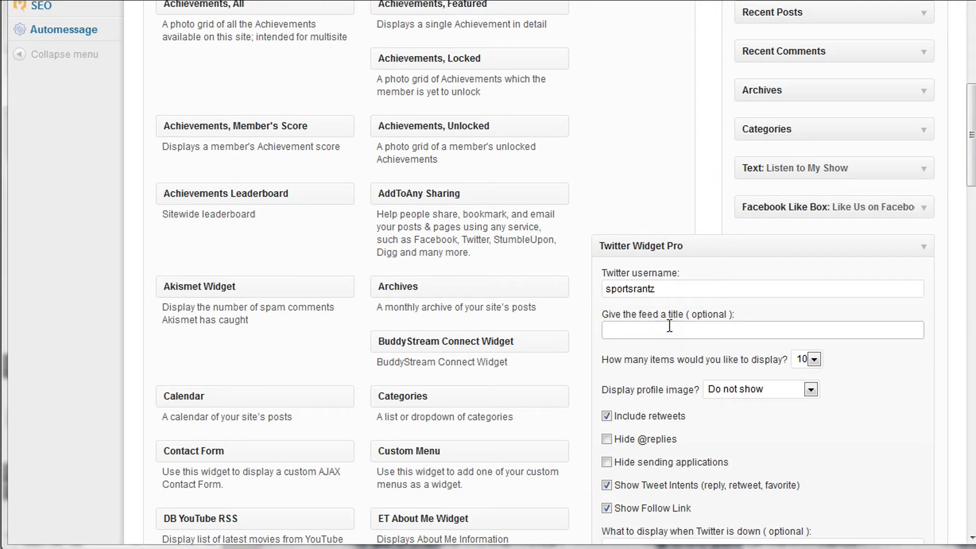
type("MY Twe")
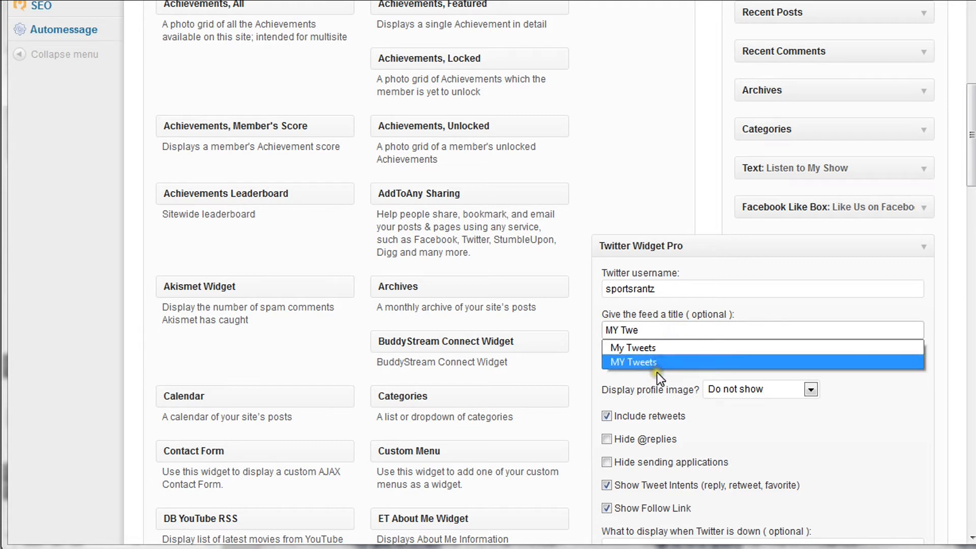
left_click(655, 349)
scroll(767, 368, "down", 3)
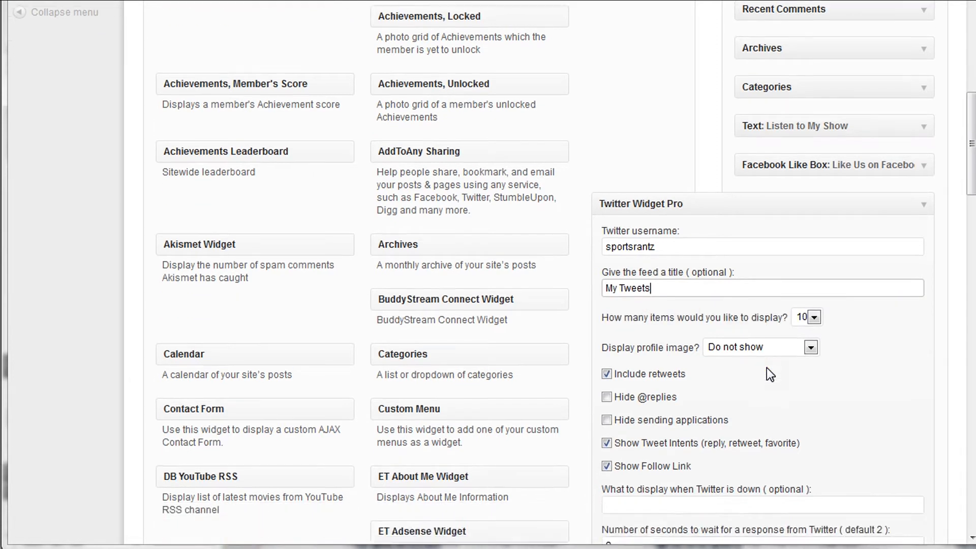
left_click(812, 269)
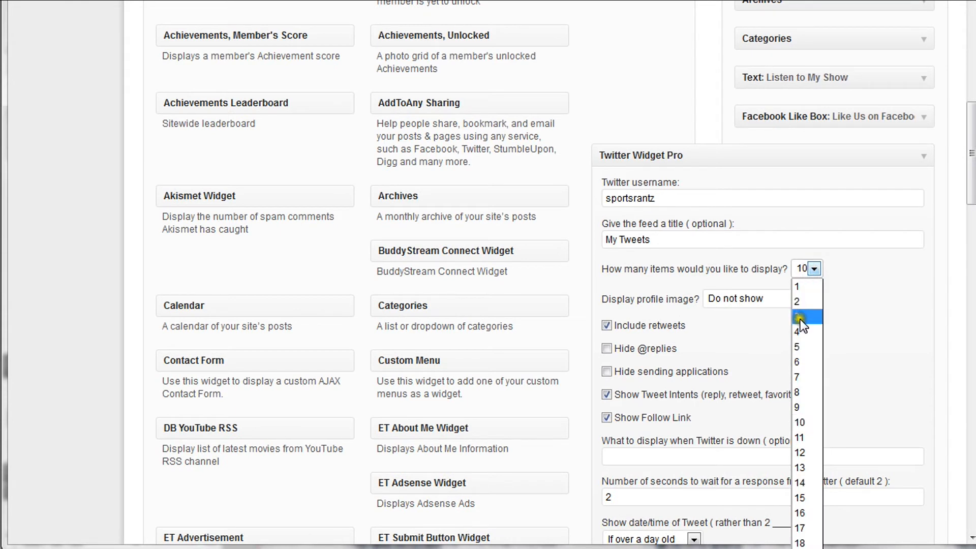
left_click(798, 348)
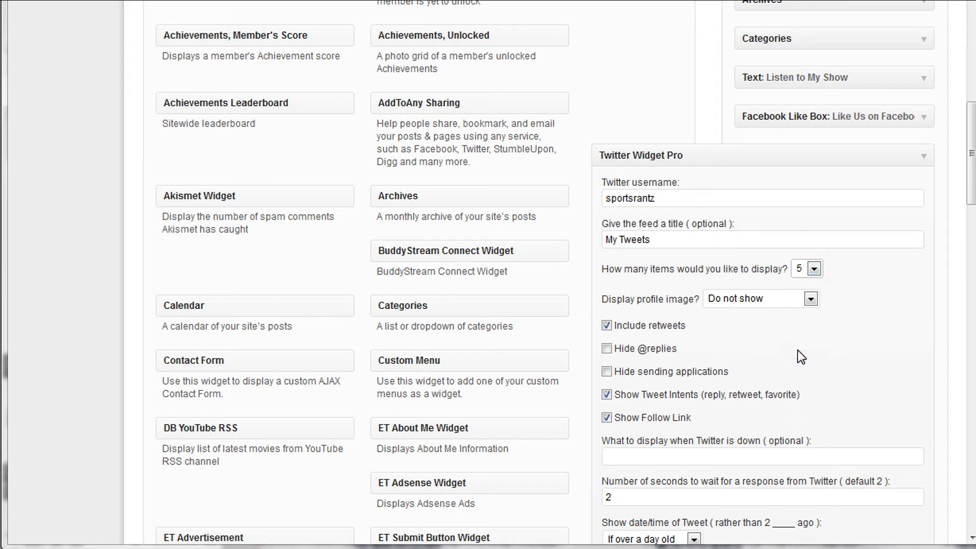
- Set the feed's profile image to Normal - 48px by 48px, then save and collapse Twitter Widget Pro
left_click(811, 299)
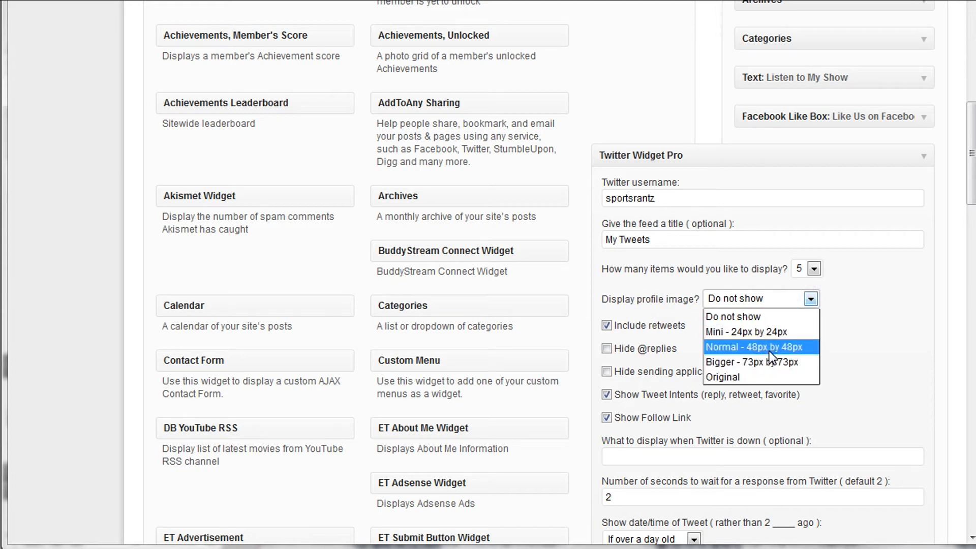
left_click(734, 353)
left_click(806, 343)
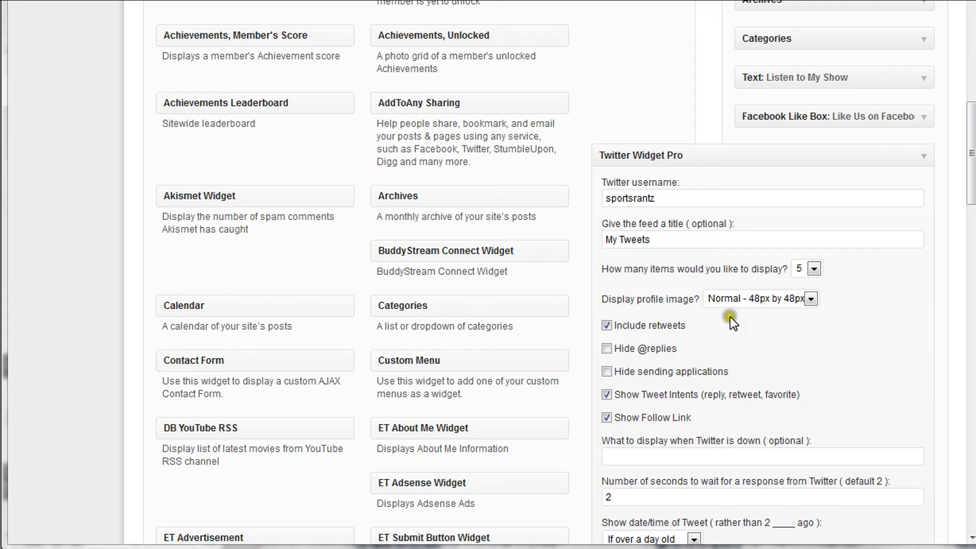
scroll(732, 325, "down", 3)
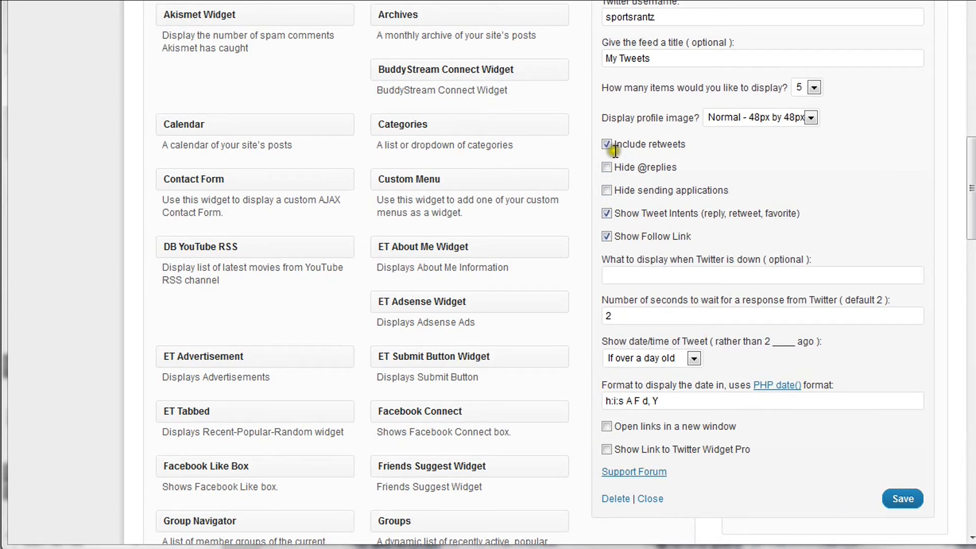
scroll(656, 267, "down", 3)
left_click(889, 319)
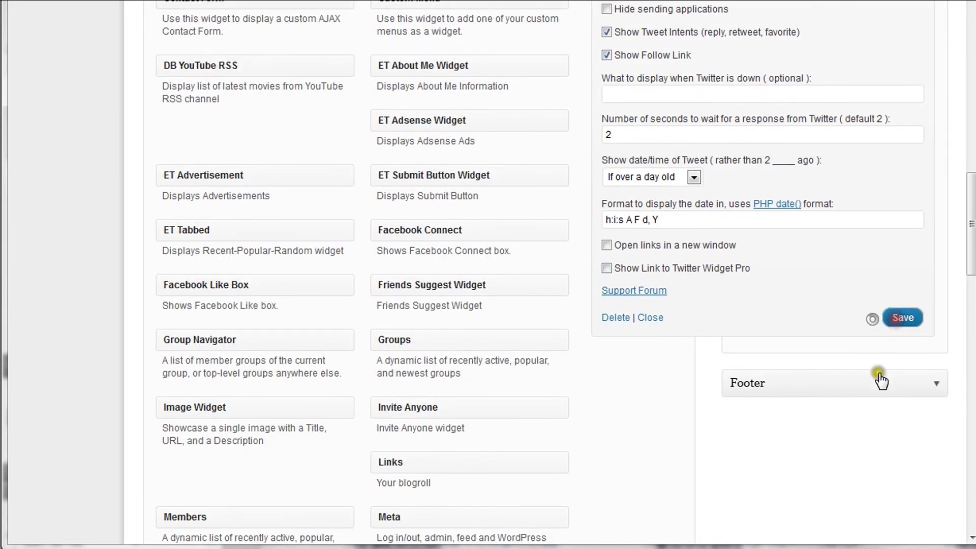
left_click(924, 157)
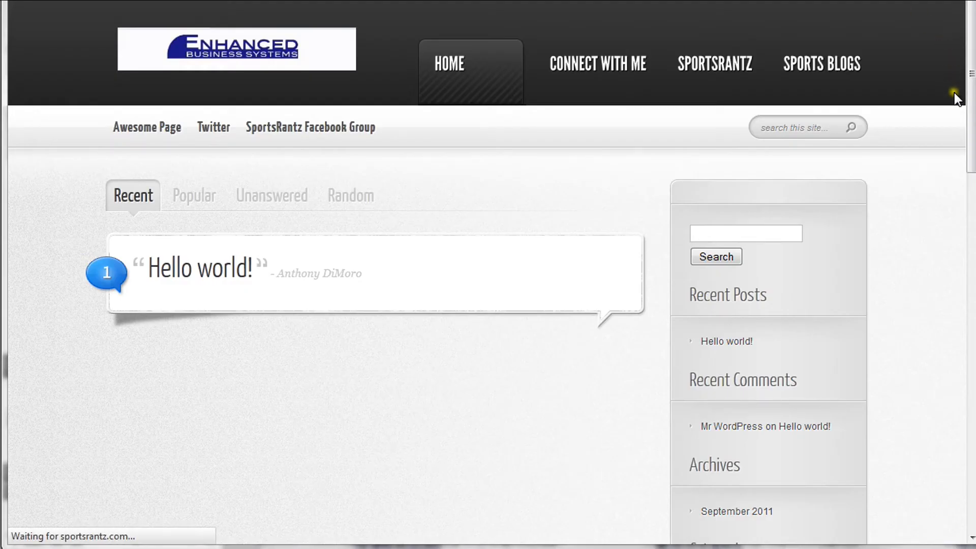
- Reload the live site and examine the My Tweets feed in the sidebar down to its follow link
scroll(871, 209, "down", 8)
scroll(870, 208, "down", 10)
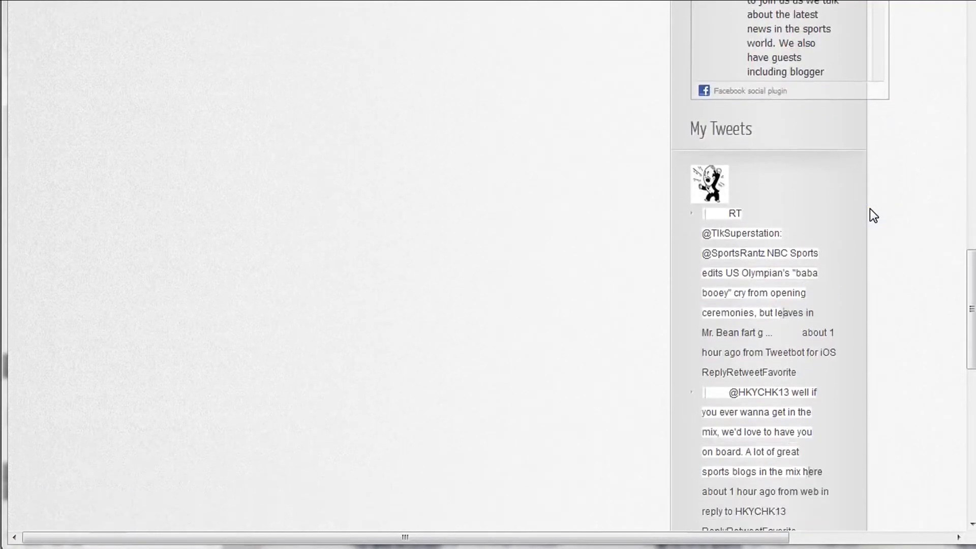
scroll(871, 209, "down", 3)
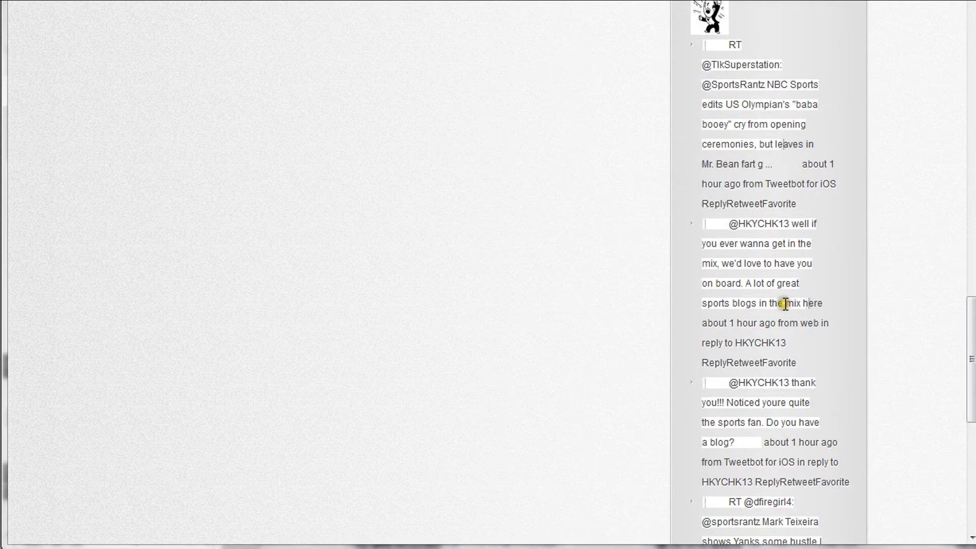
scroll(786, 304, "down", 5)
scroll(784, 304, "up", 7)
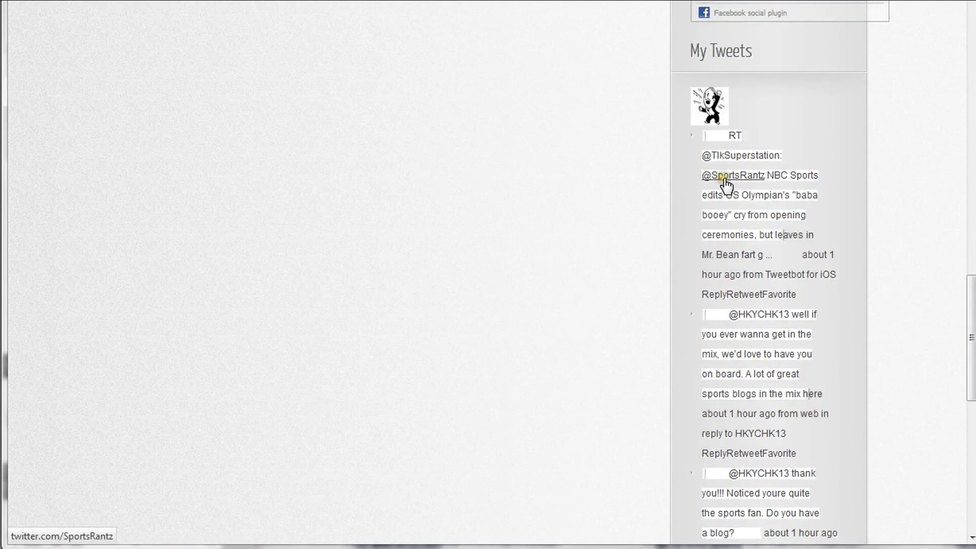
scroll(834, 188, "down", 6)
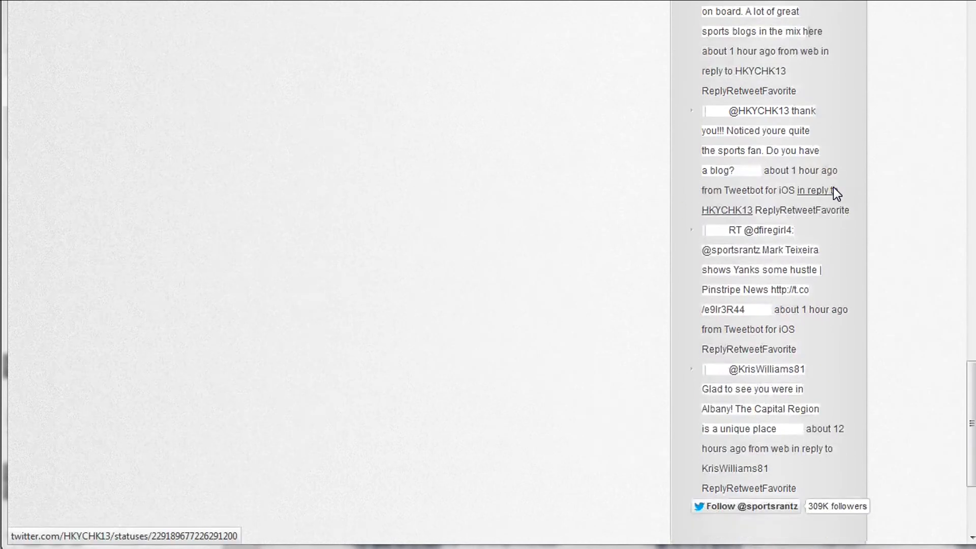
scroll(834, 187, "down", 3)
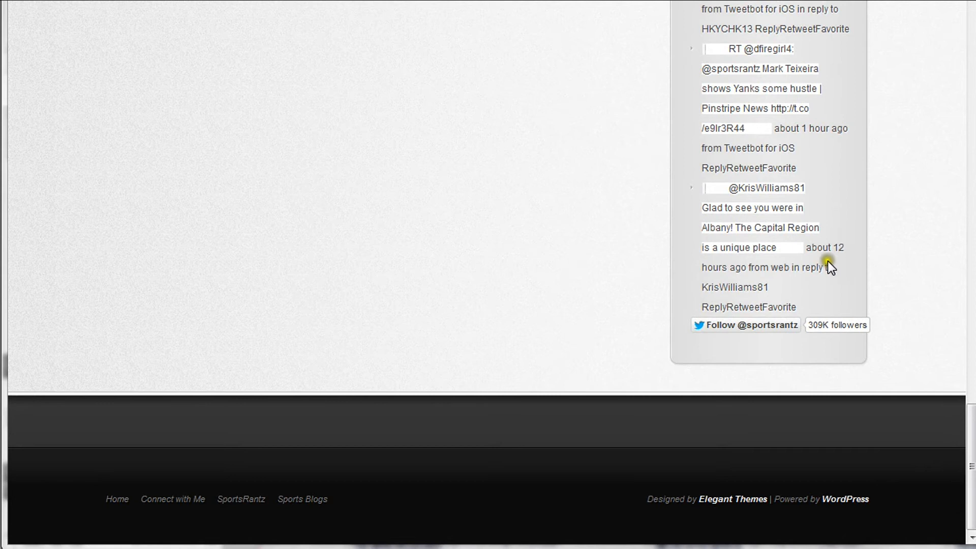
scroll(828, 261, "up", 10)
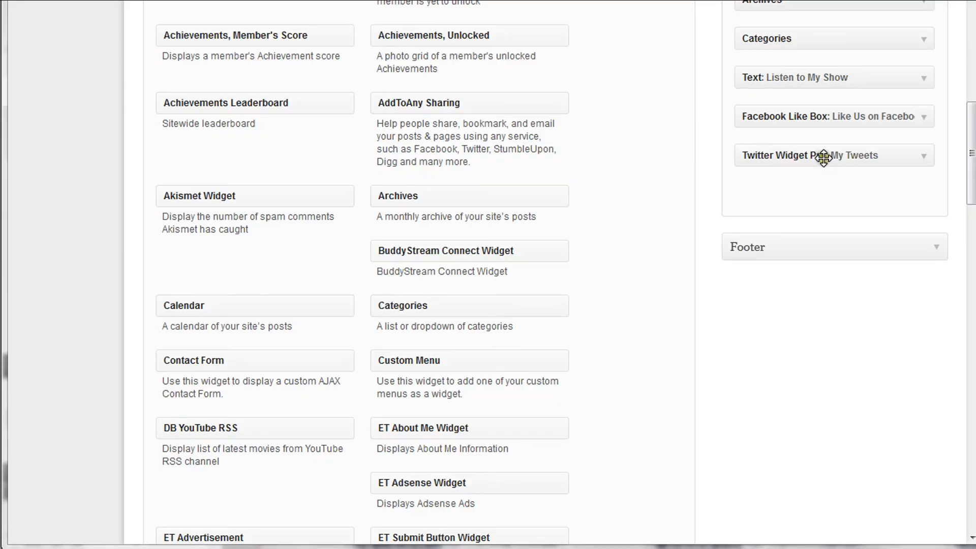
- Replace Twitter Widget Pro in the Sidebar area with a Text widget directly below the Facebook Like Box
left_click_drag(699, 155, 305, 181)
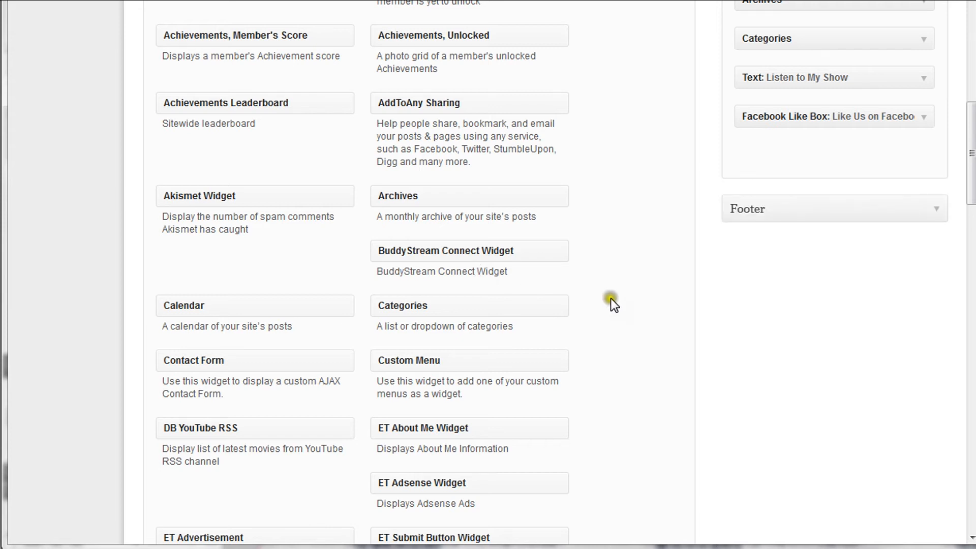
scroll(612, 299, "down", 10)
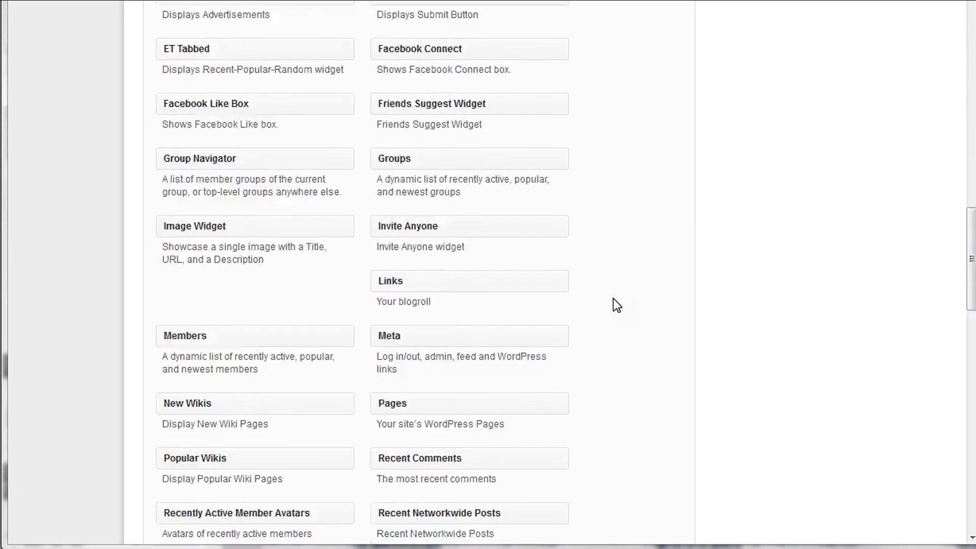
scroll(613, 298, "down", 8)
left_click(249, 225)
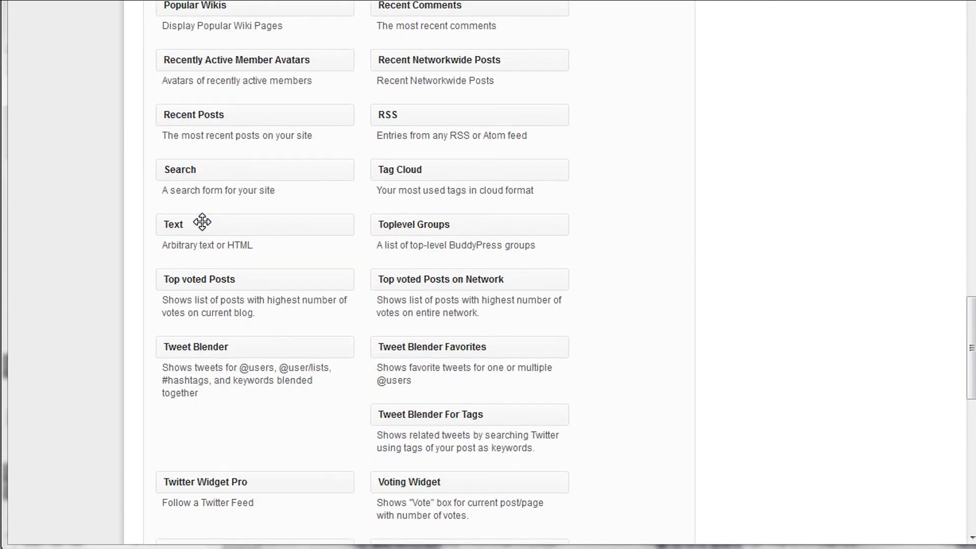
left_click_drag(202, 222, 782, 330)
scroll(764, 200, "up", 10)
scroll(763, 200, "up", 12)
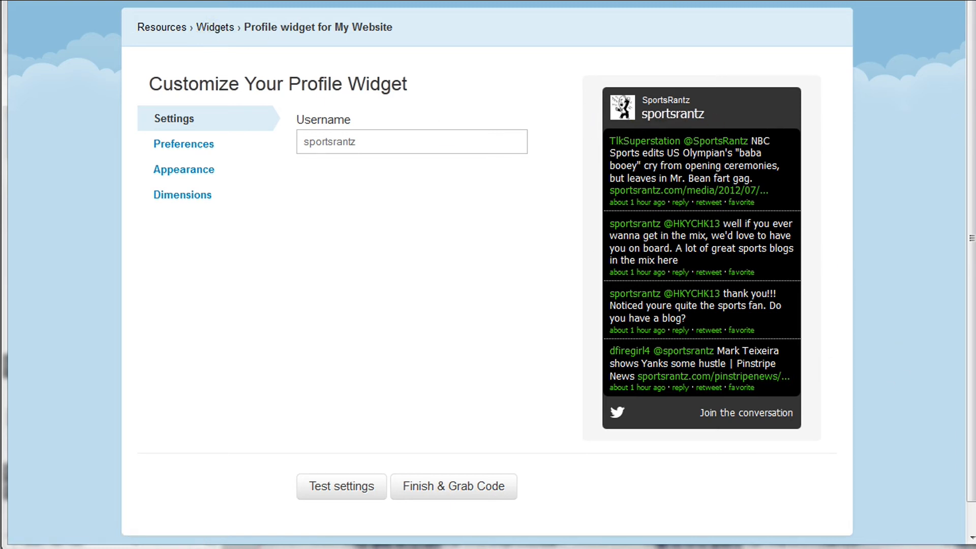
left_click(363, 142)
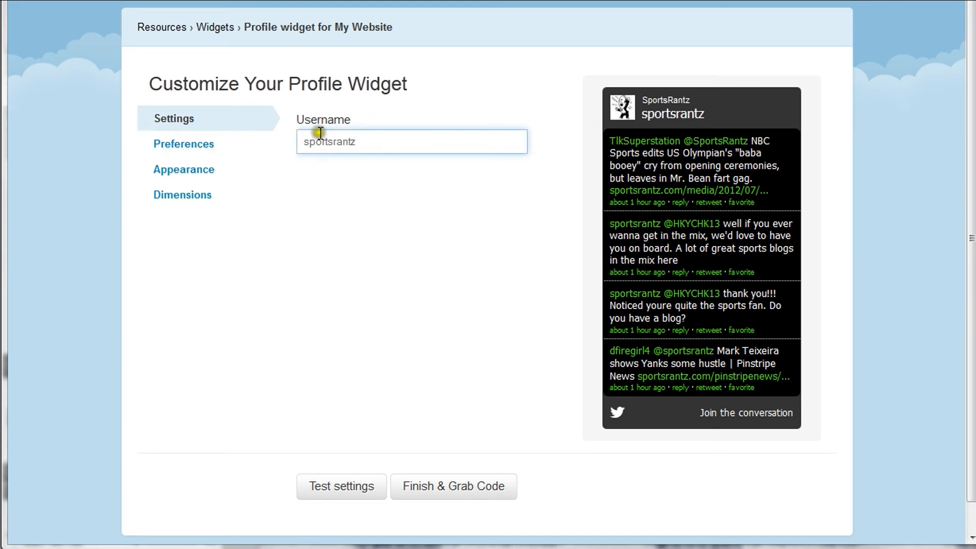
left_click_drag(379, 137, 283, 148)
left_click(410, 144)
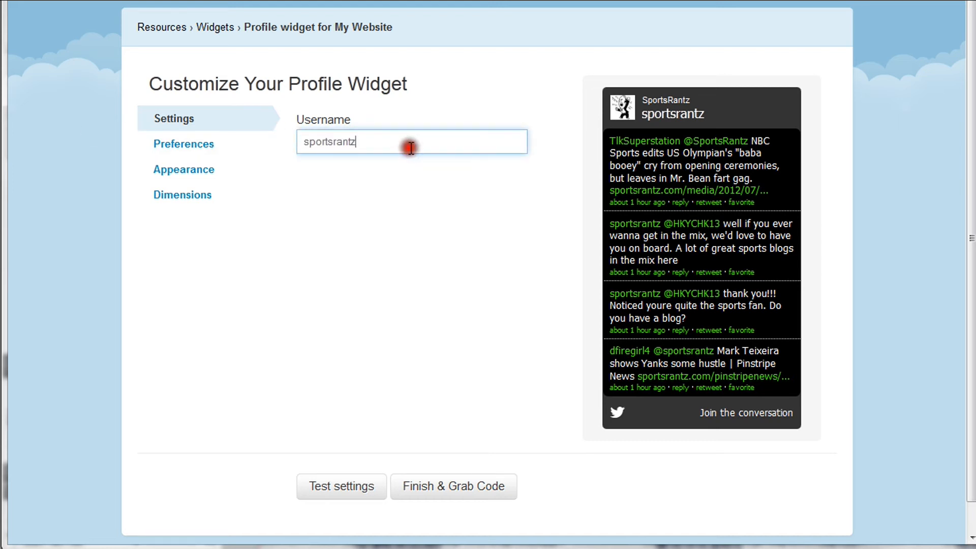
left_click(205, 152)
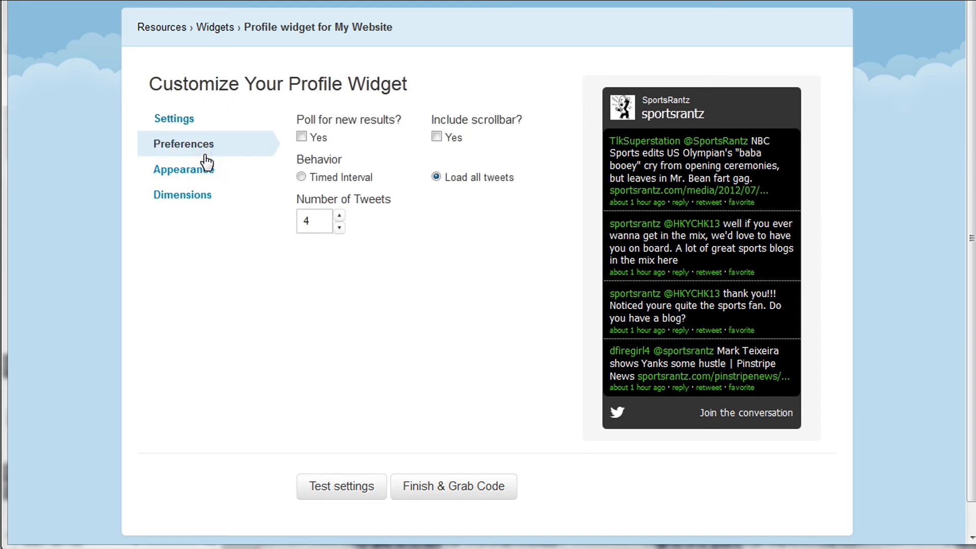
left_click(340, 216)
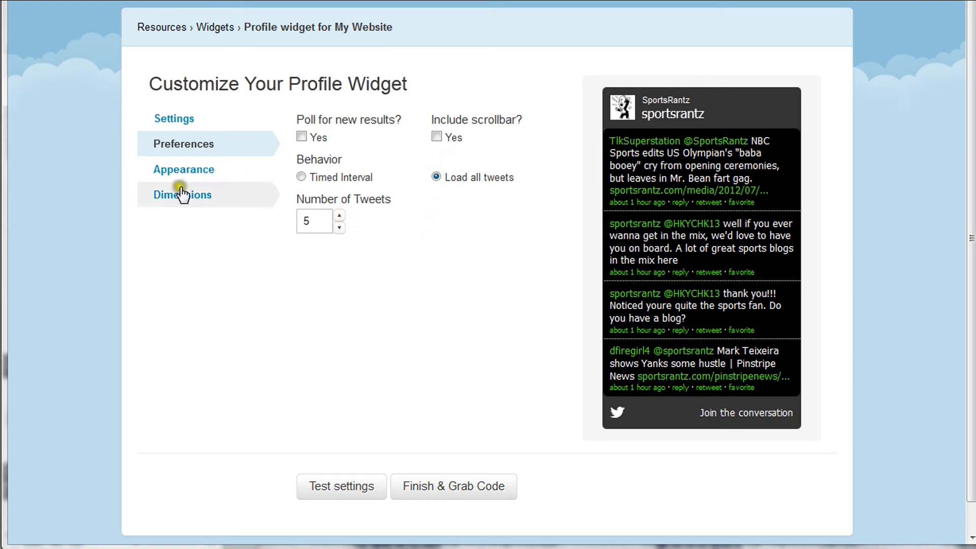
- Review the profile widget's color and dimension settings, and test the settings in the preview
left_click(172, 173)
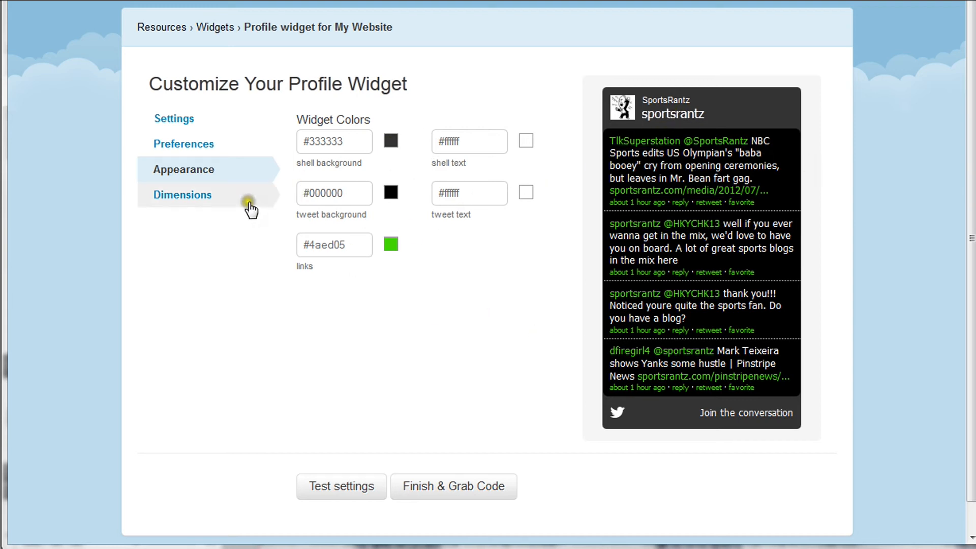
left_click(224, 193)
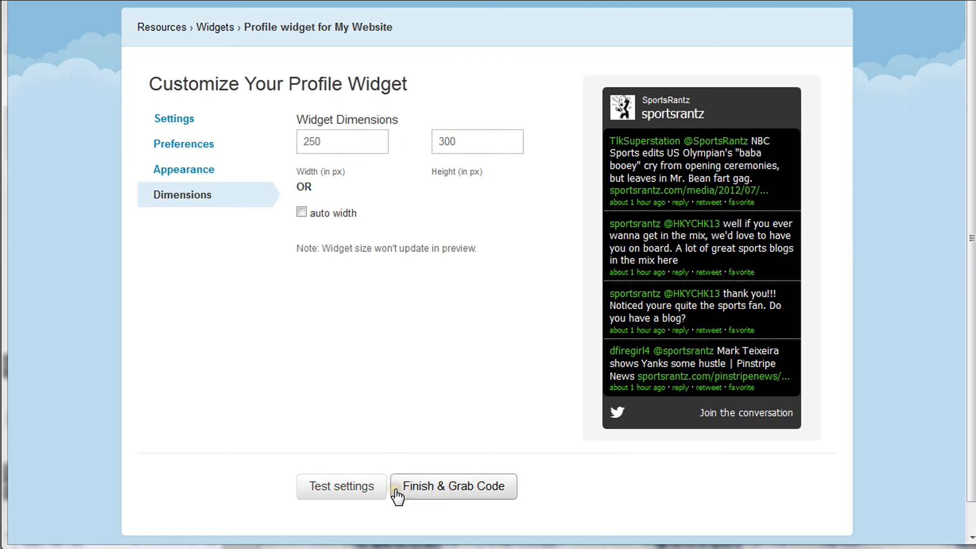
left_click(327, 491)
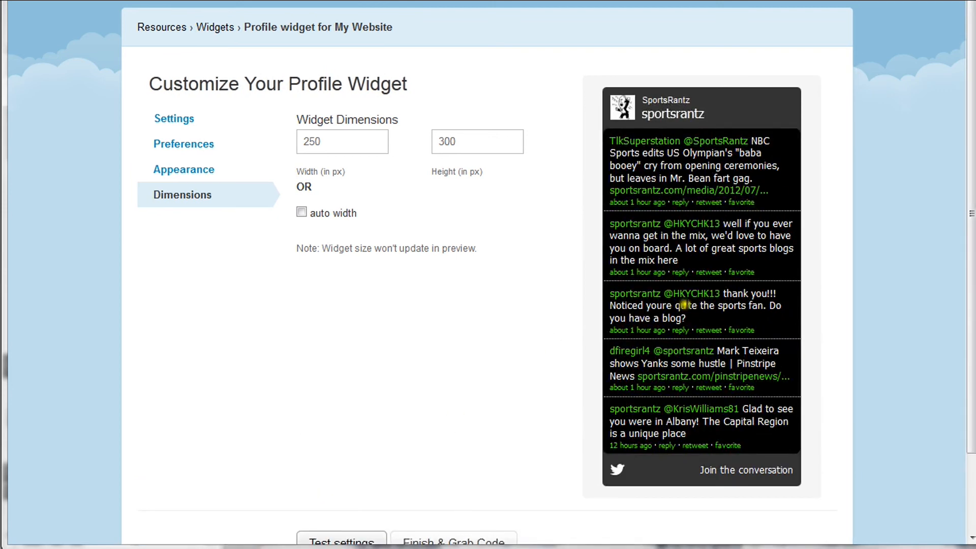
- Generate the embed code for the Twitter profile widget and copy all of it
scroll(684, 310, "down", 3)
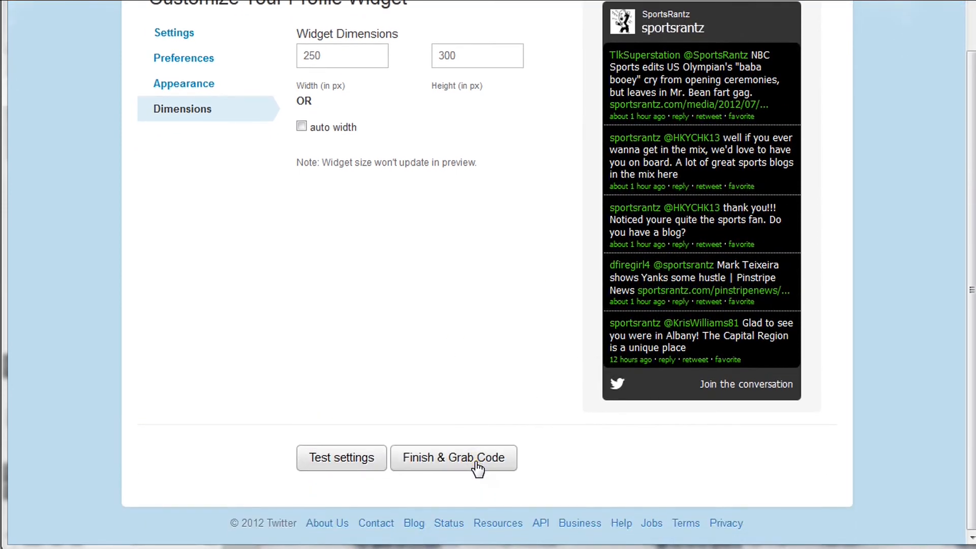
left_click(478, 468)
left_click(490, 79)
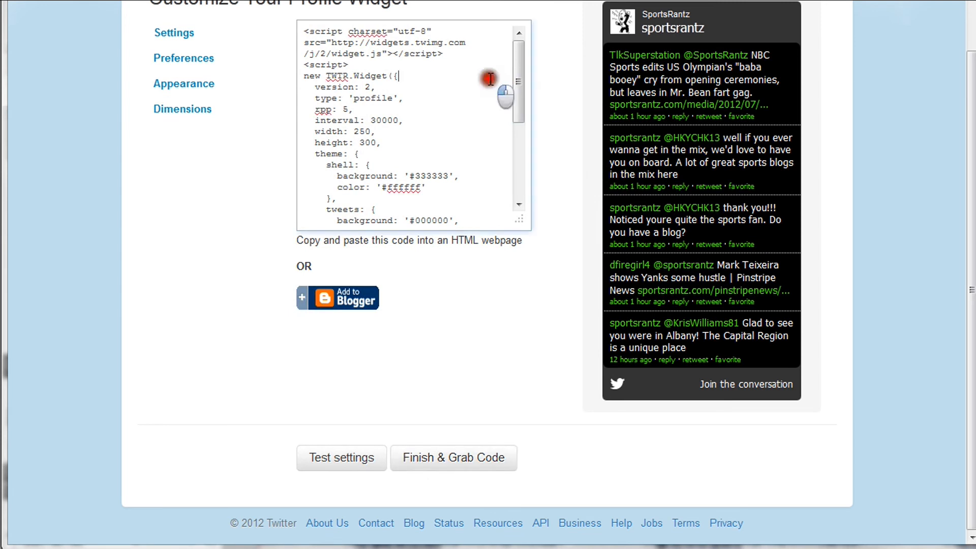
key("ctrl+a")
left_click_drag(523, 142, 516, 38)
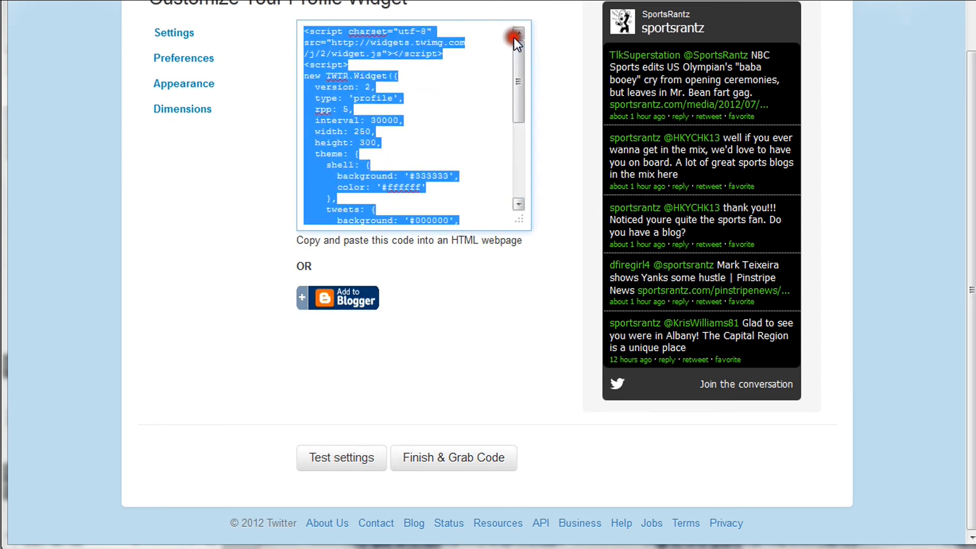
right_click(382, 83)
left_click(419, 118)
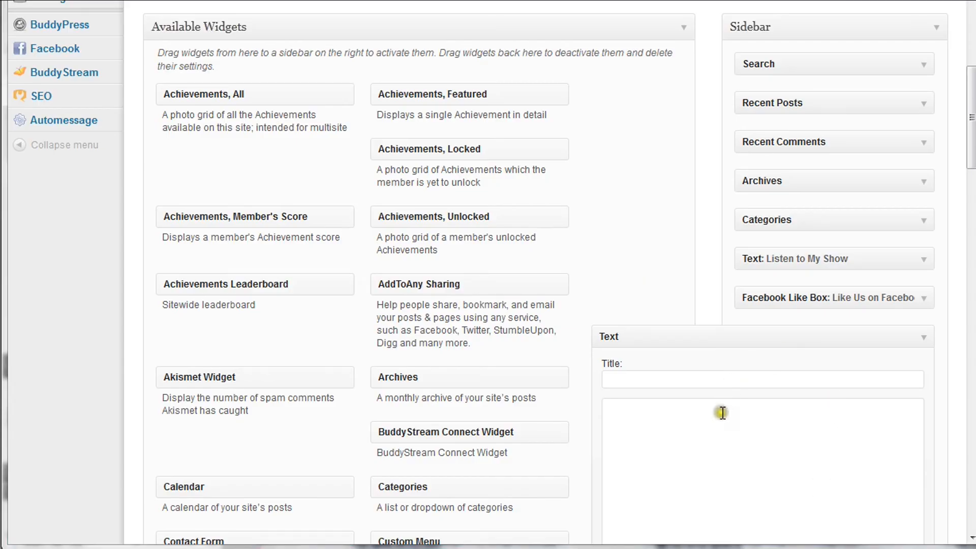
- Back in WordPress, paste the Twitter embed code into the new Text widget, title it my tweets, and save it
left_click(712, 316)
key("ctrl+v")
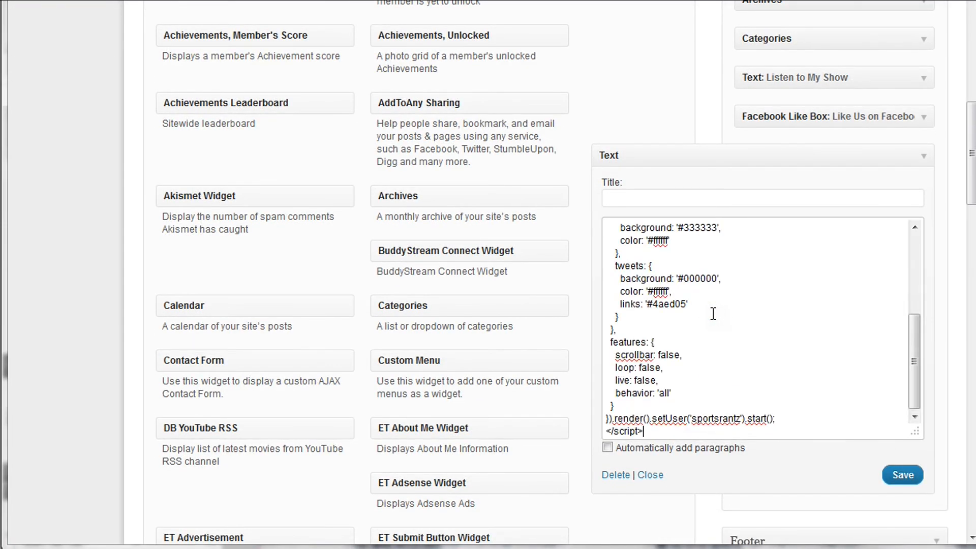
left_click(752, 196)
type("my")
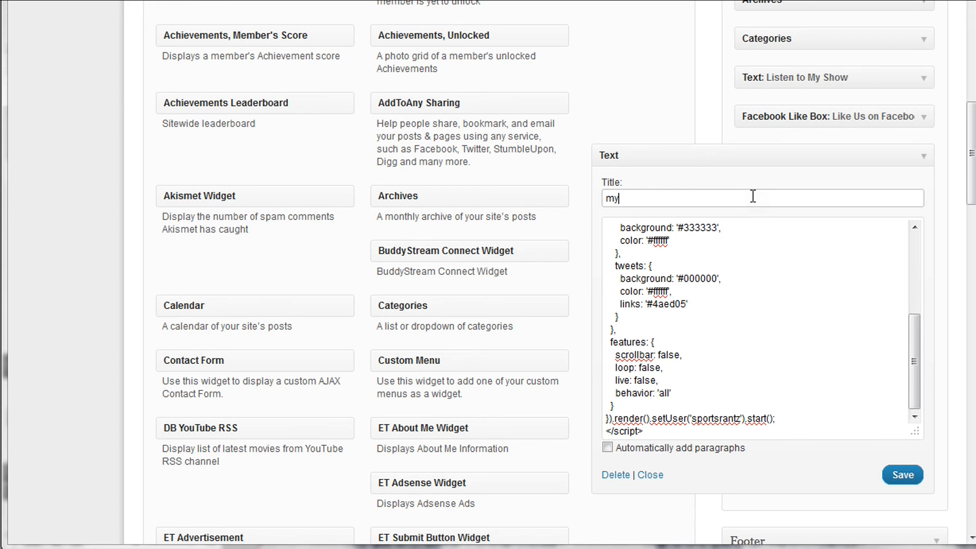
type(" tweets")
left_click(895, 474)
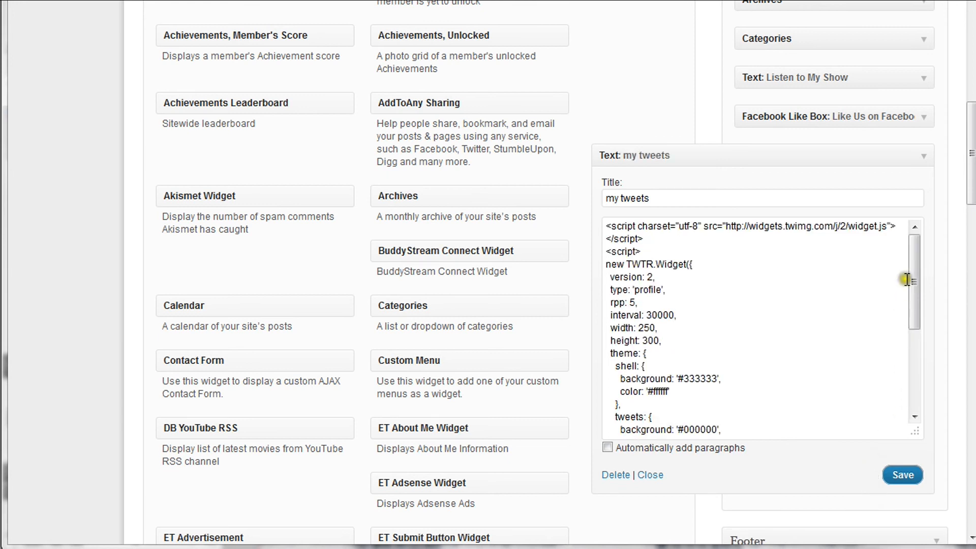
mouse_move(911, 239)
left_mouse_down()
mouse_move(909, 346)
mouse_move(915, 240)
left_mouse_up()
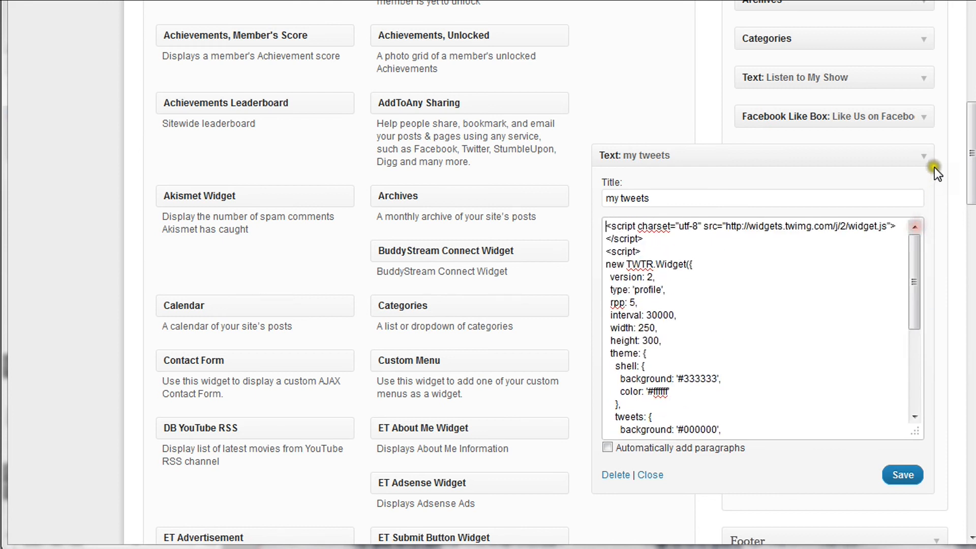
- Collapse the my tweets widget and check the Facebook Like Box and My Tweets sections in the live site's sidebar
left_click(926, 154)
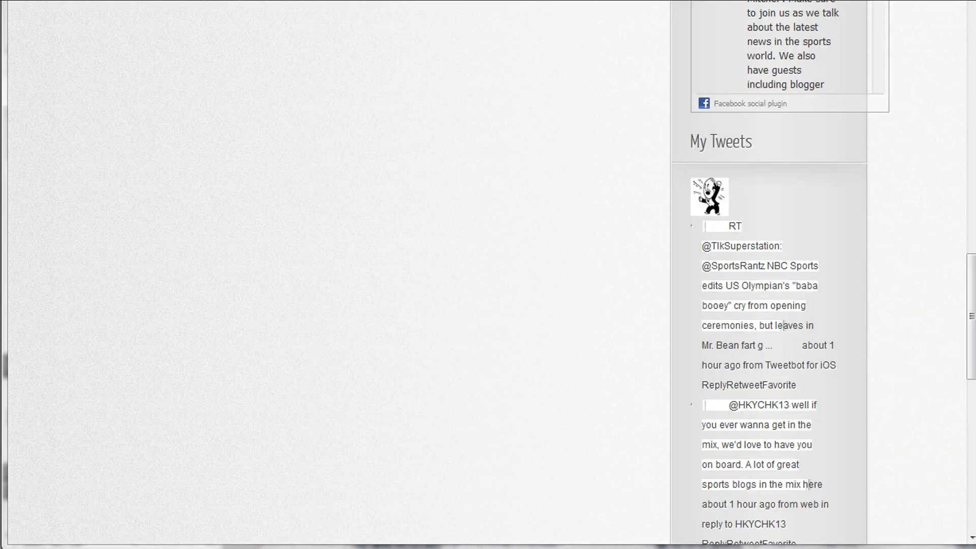
scroll(715, 160, "up", 10)
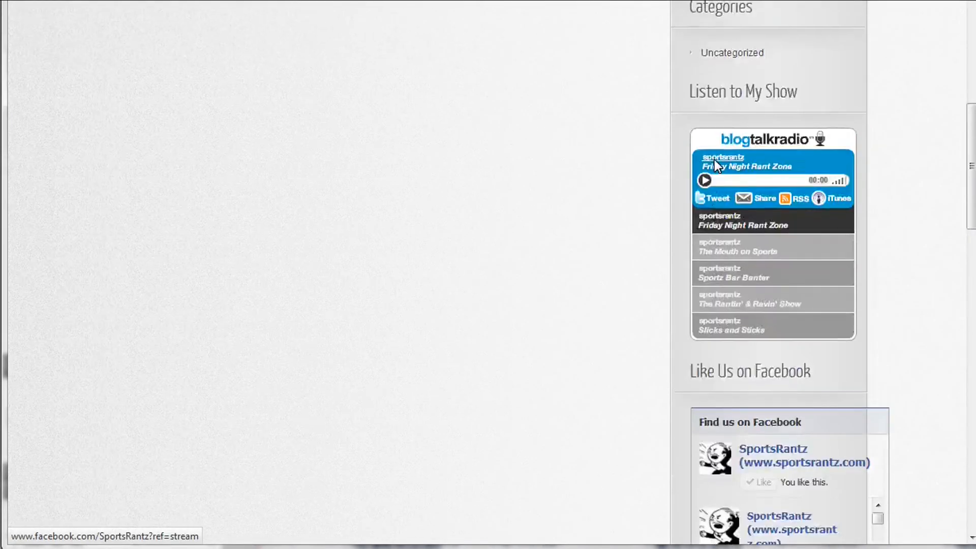
scroll(715, 160, "up", 9)
scroll(715, 161, "down", 20)
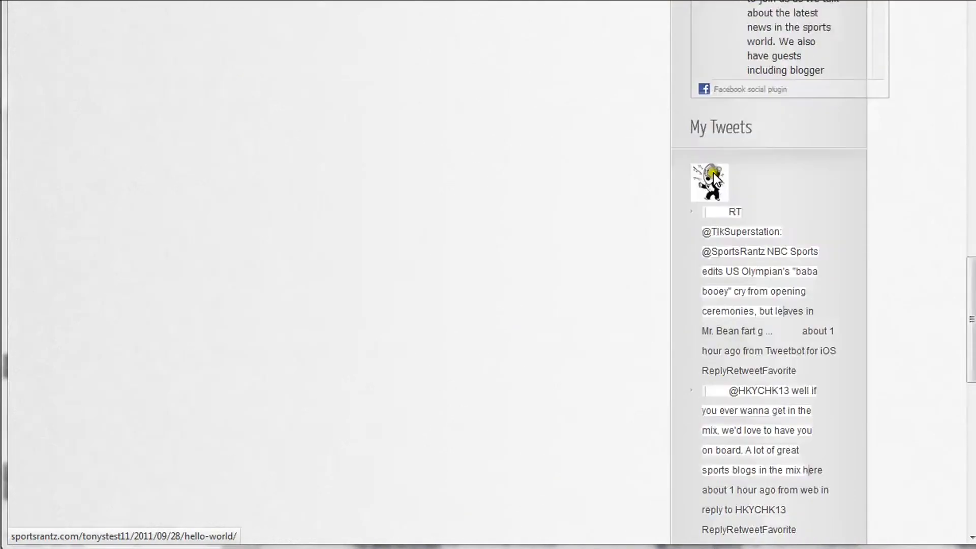
scroll(712, 191, "down", 2)
scroll(712, 191, "up", 6)
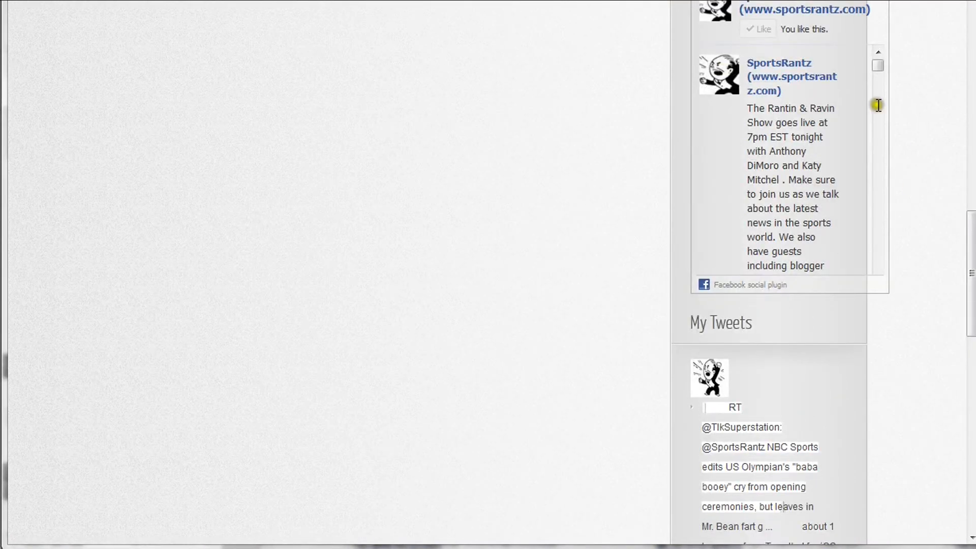
scroll(779, 202, "up", 10)
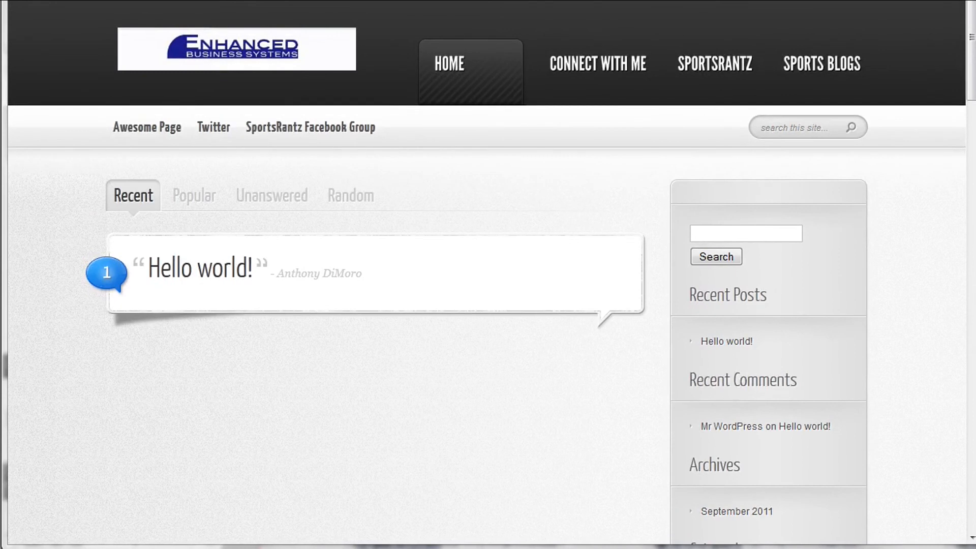
key("F5")
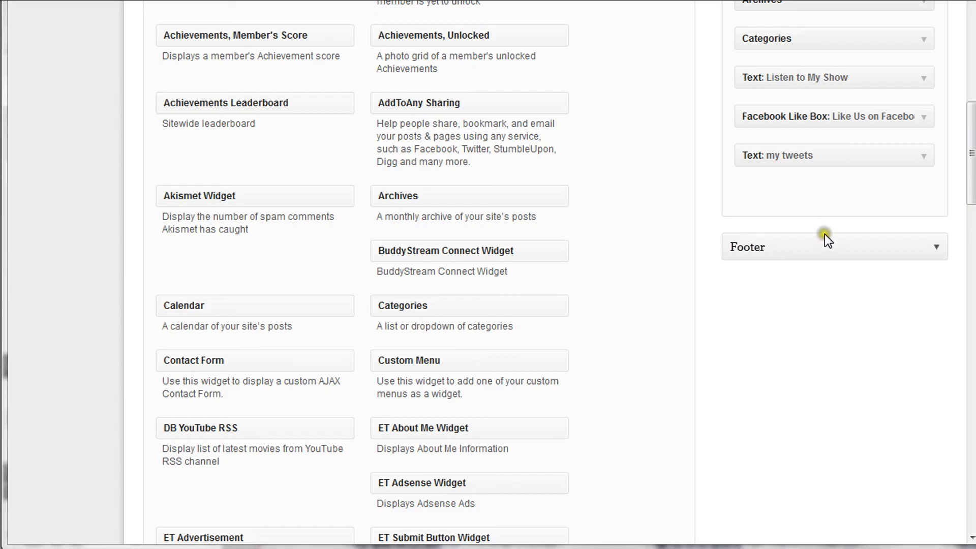
- Remove Archives from the sidebar, and reorder the widgets with Listen to My Show below Search and my tweets above the Facebook Like Box
scroll(834, 244, "up", 7)
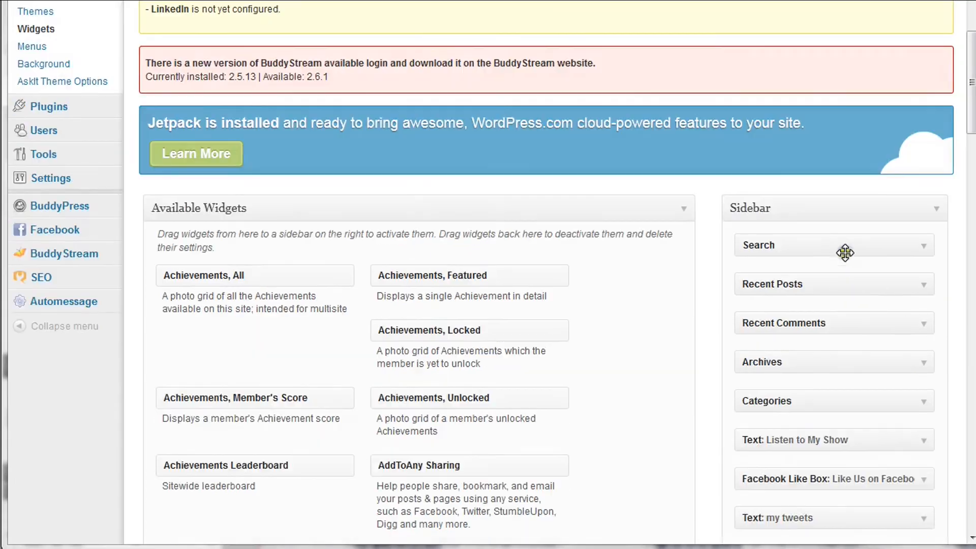
scroll(898, 294, "down", 3)
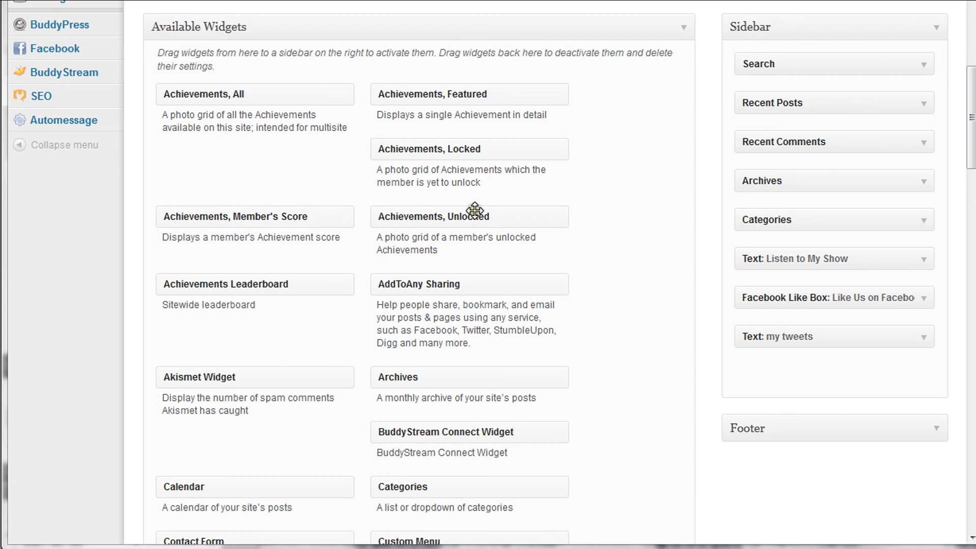
left_click_drag(807, 183, 404, 175)
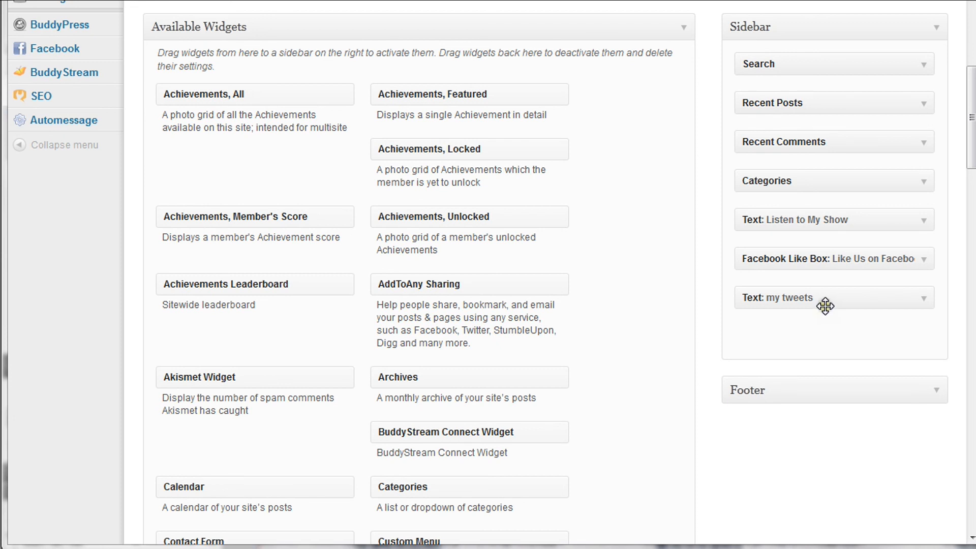
left_click_drag(831, 294, 816, 97)
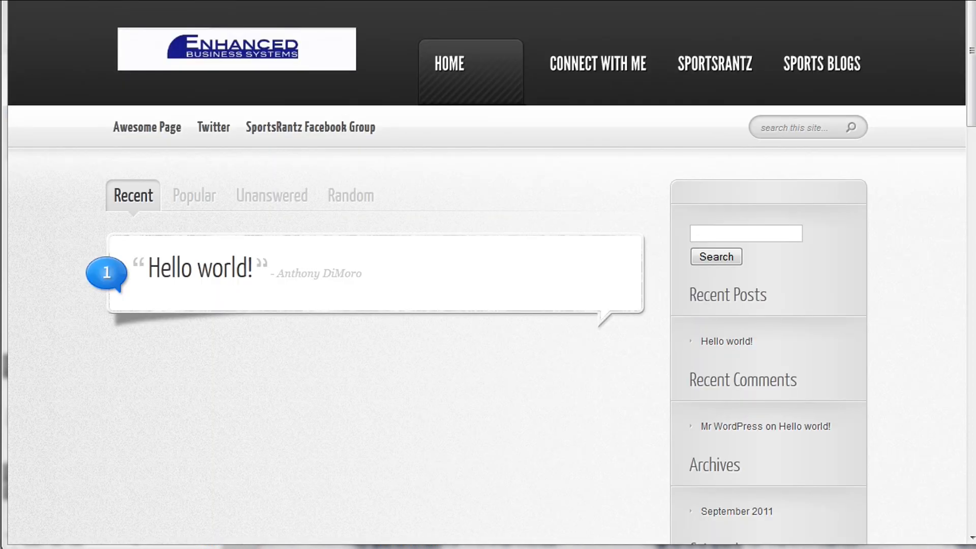
- Reload the live site and review the sidebar's widget order, the Twitter feed and the Facebook Like Box
key("F5")
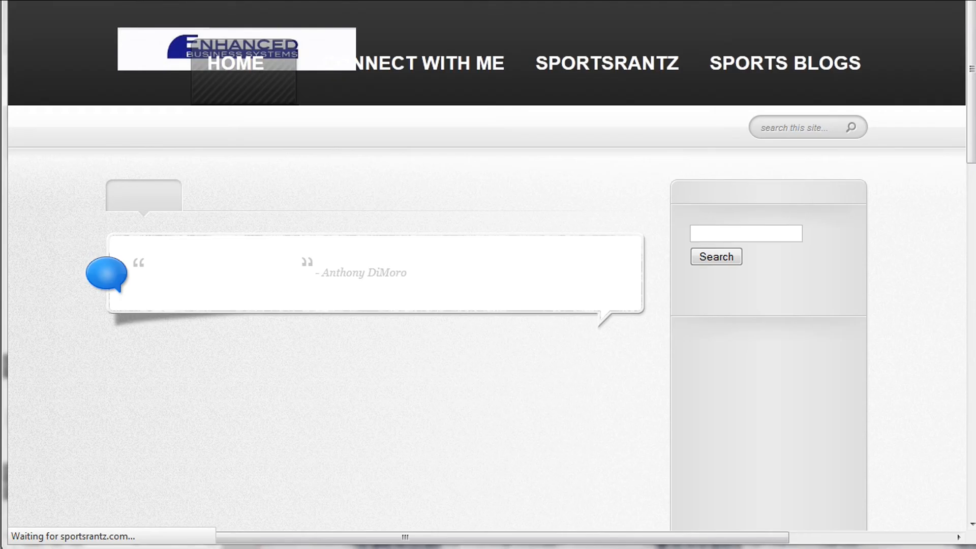
scroll(912, 325, "down", 12)
scroll(913, 325, "up", 4)
scroll(912, 305, "down", 4)
scroll(912, 287, "down", 1)
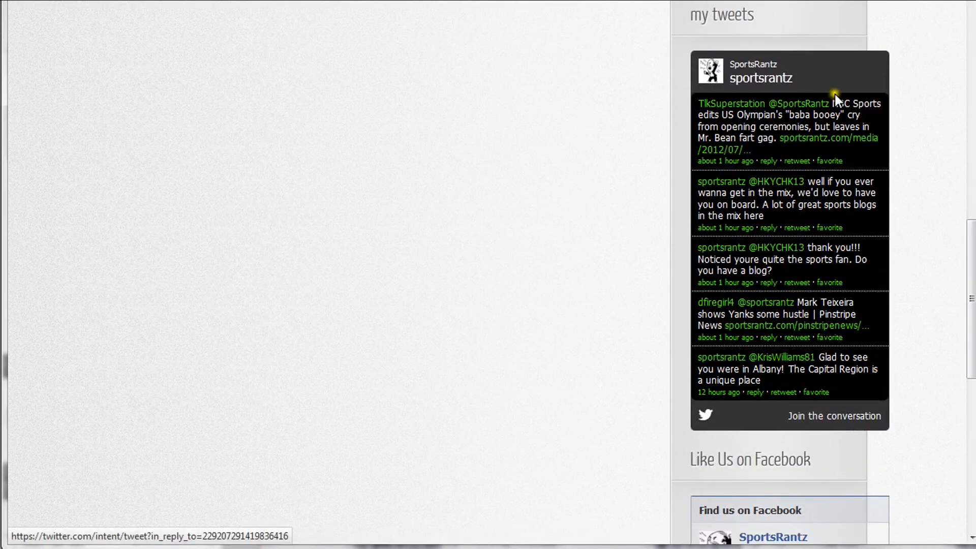
scroll(873, 325, "up", 5)
scroll(873, 328, "down", 7)
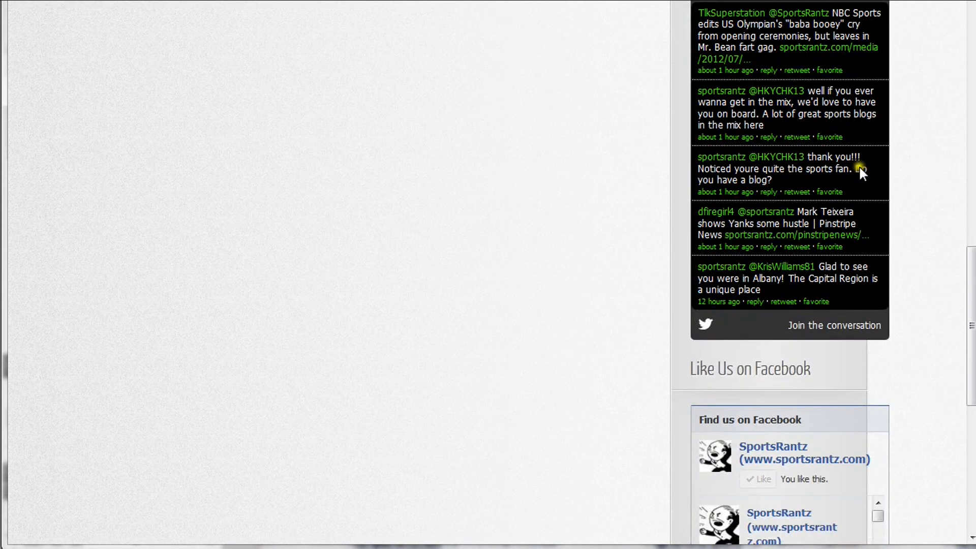
scroll(889, 278, "up", 5)
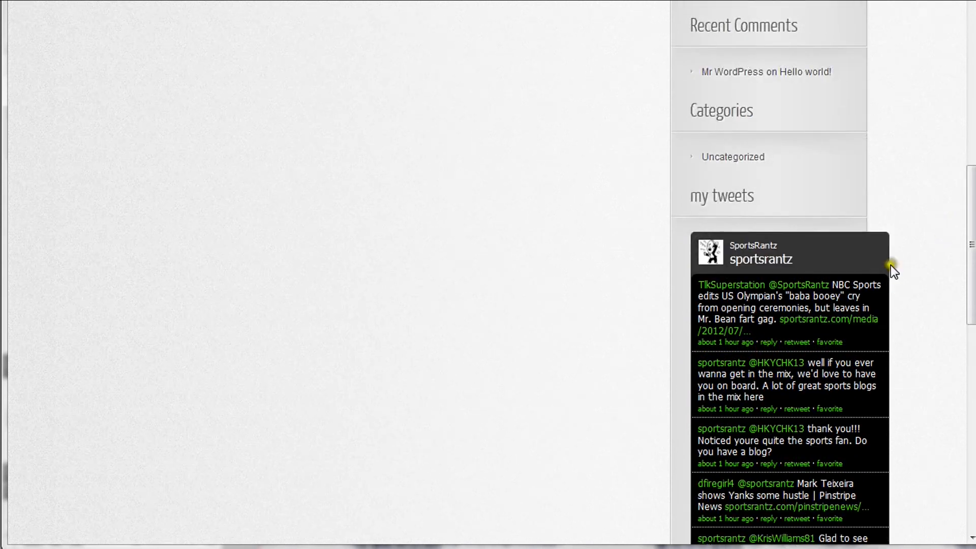
scroll(928, 288, "down", 11)
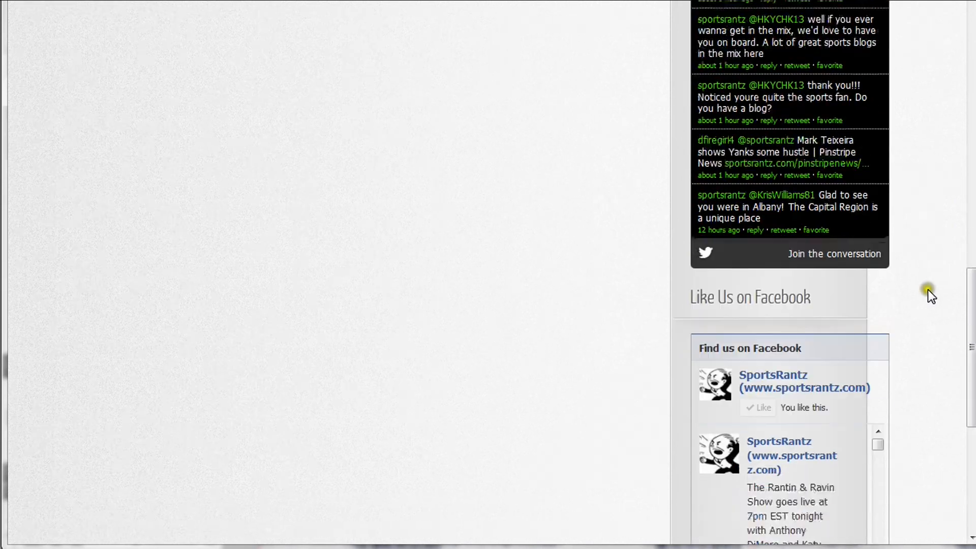
scroll(928, 289, "up", 5)
scroll(929, 290, "up", 18)
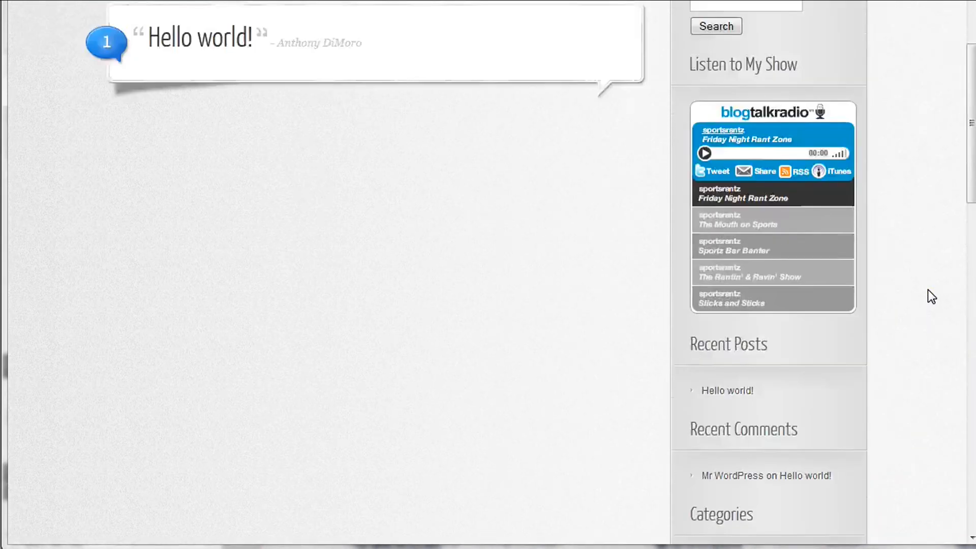
scroll(929, 290, "up", 3)
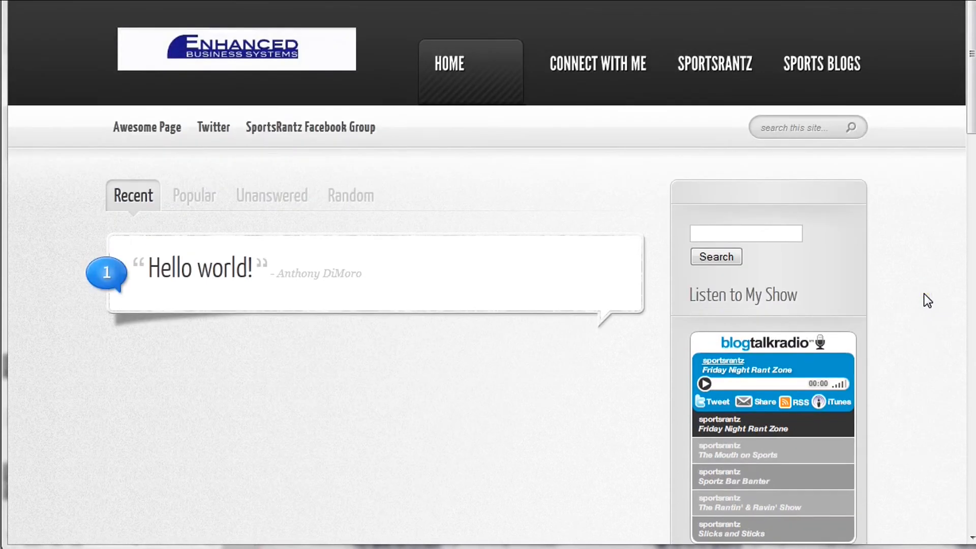